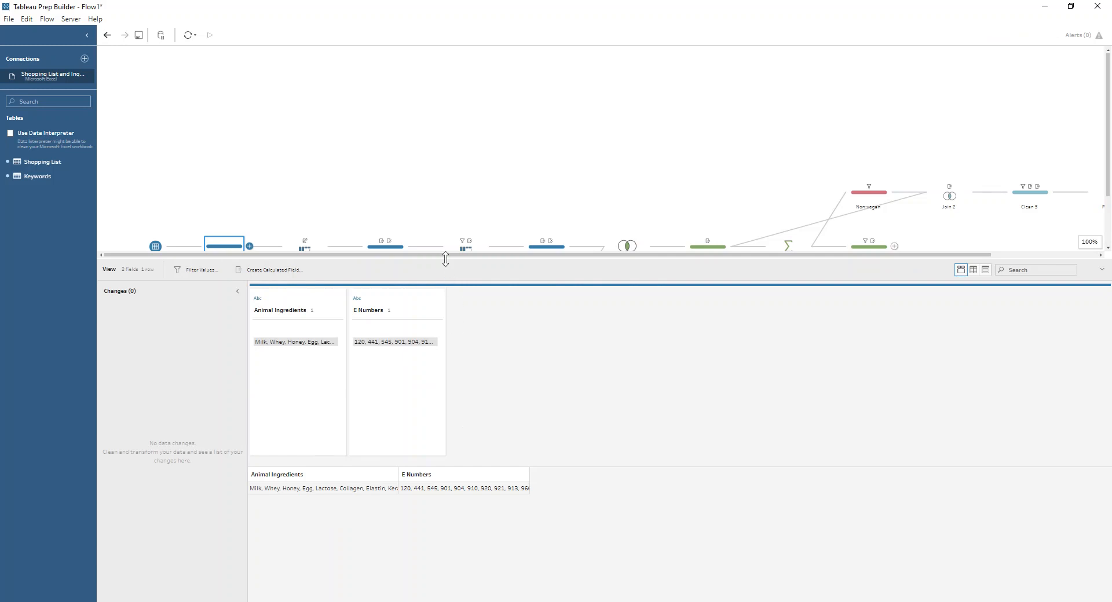
Review the Shopping List and Keywords input data in their View steps and the columns-to-rows pivot in Pivot 1
{"action": "left_click_drag", "start_coordinate": [446, 258], "coordinate": [445, 351]}
{"action": "left_click", "coordinate": [532, 305]}
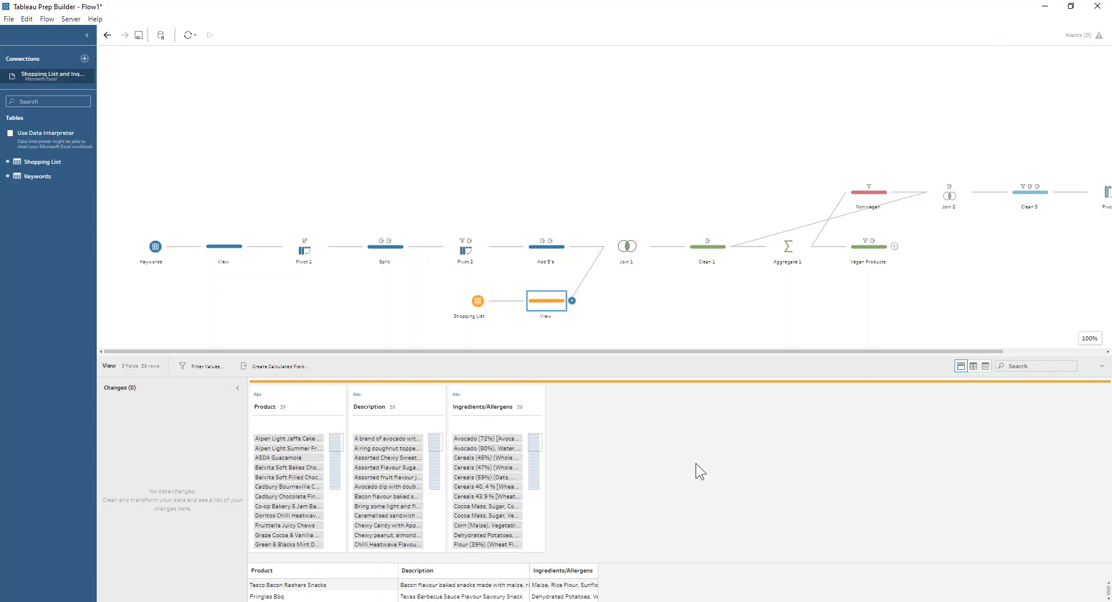
{"action": "left_click", "coordinate": [231, 252]}
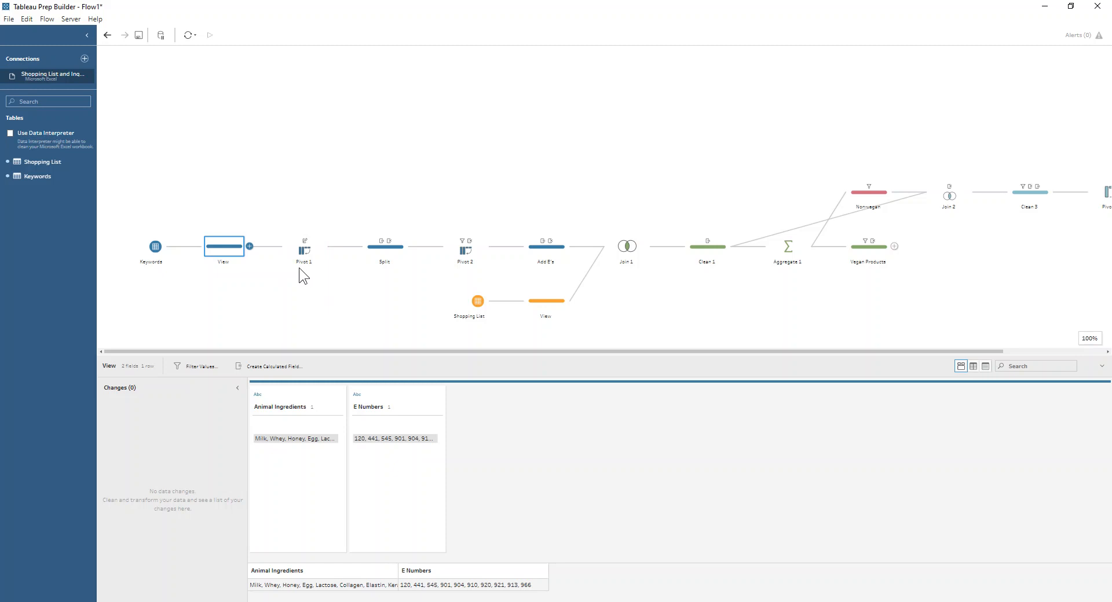
{"action": "left_click", "coordinate": [302, 248]}
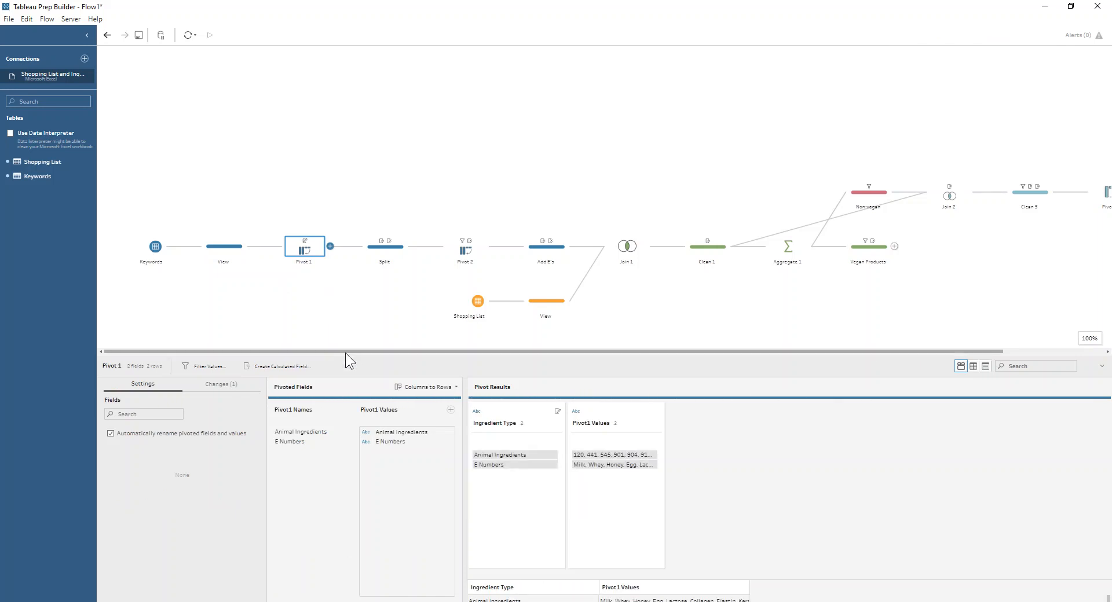
{"action": "left_click_drag", "start_coordinate": [346, 355], "coordinate": [344, 298]}
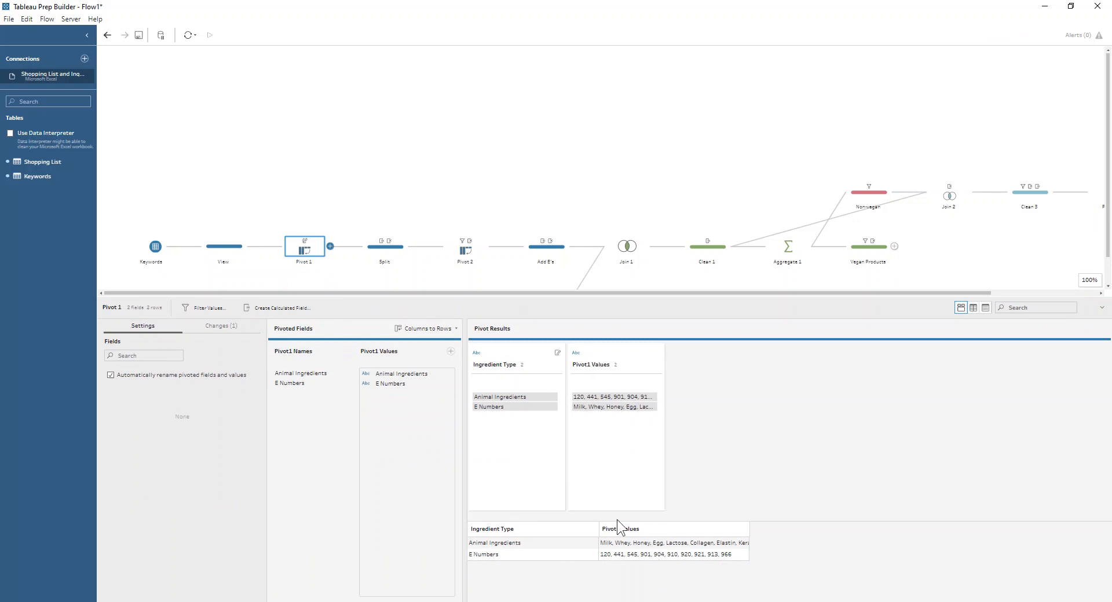
Try a custom split of Pivot1 Values in the Split step with separator "," and all fields, without applying it
{"action": "left_click", "coordinate": [385, 255]}
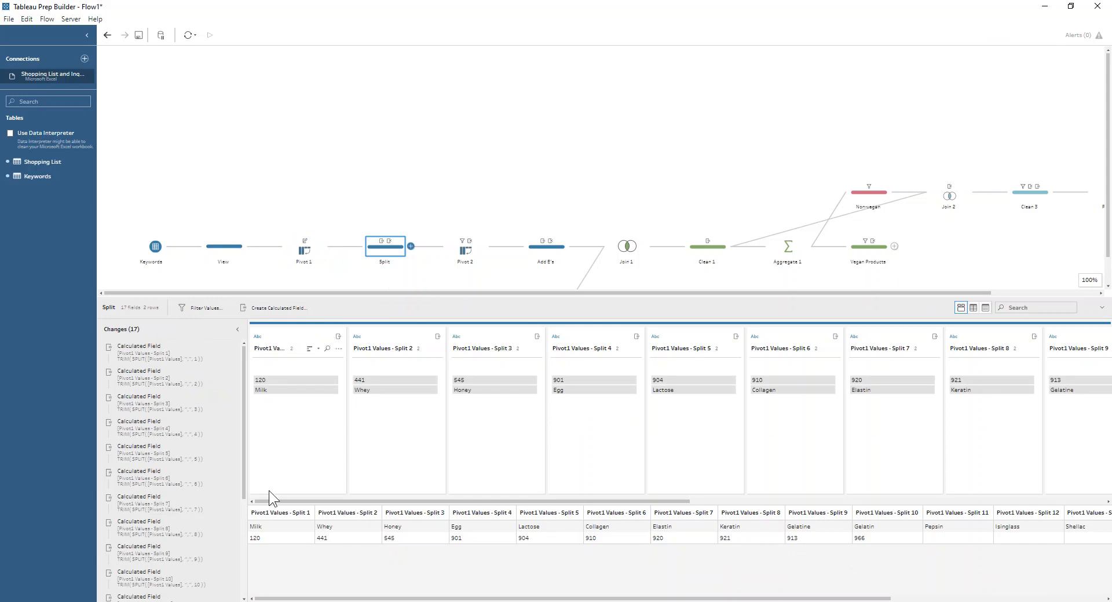
{"action": "left_click", "coordinate": [161, 351]}
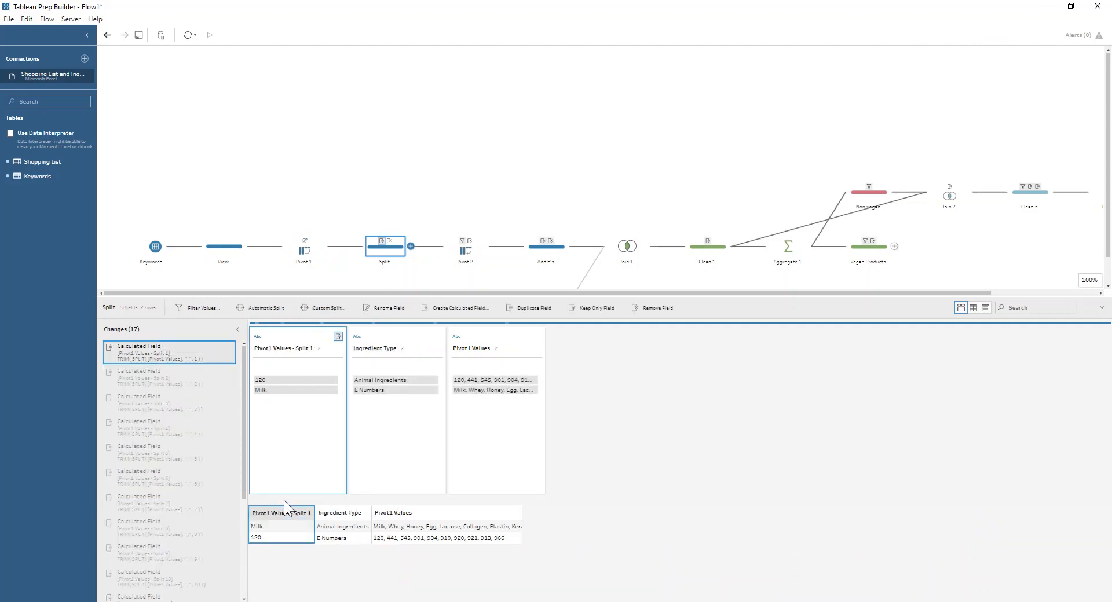
{"action": "left_click", "coordinate": [488, 339]}
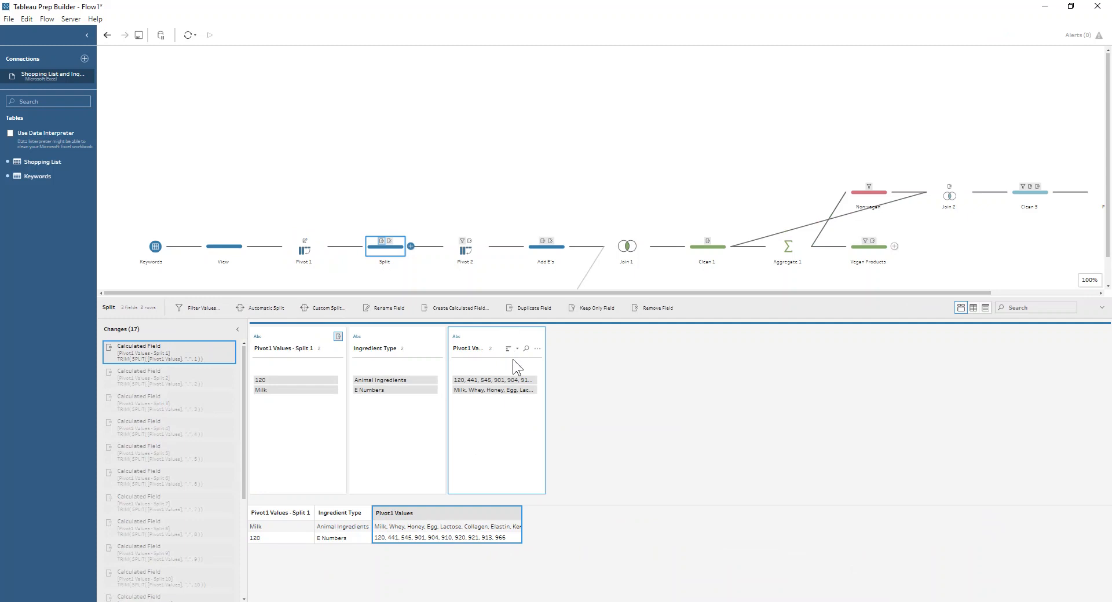
{"action": "left_click", "coordinate": [537, 350]}
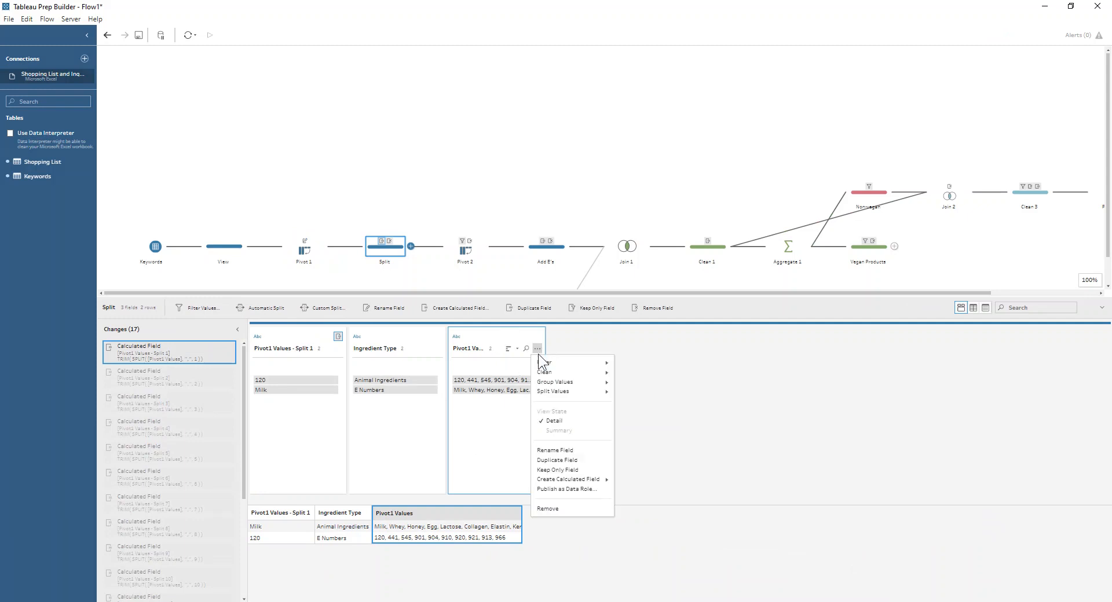
{"action": "mouse_move", "coordinate": [573, 392]}
{"action": "left_click", "coordinate": [624, 402]}
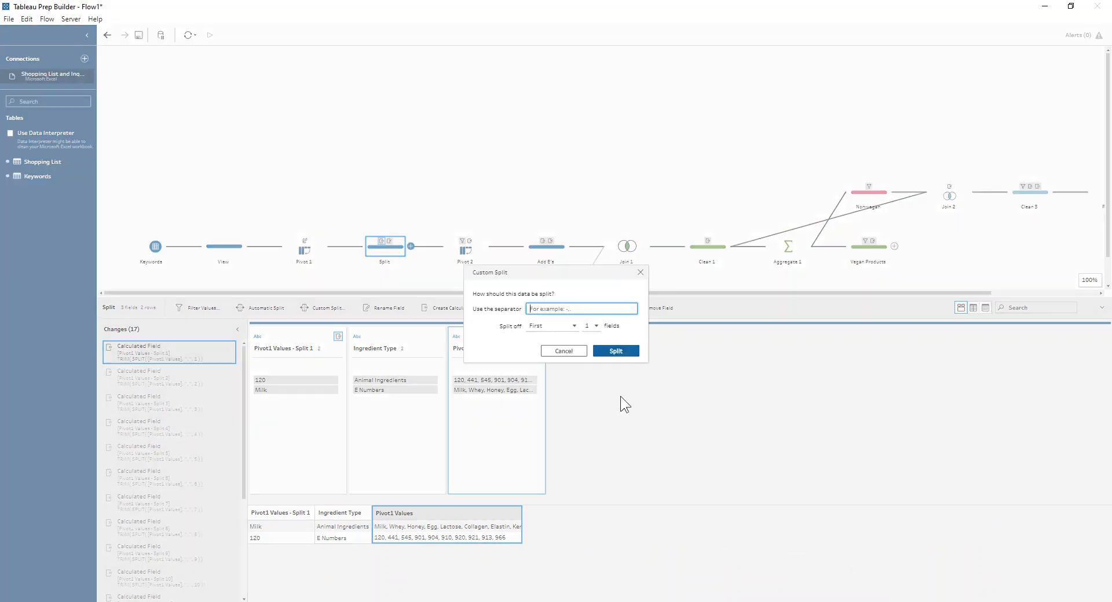
{"action": "type", "text": ","}
{"action": "left_click", "coordinate": [572, 329]}
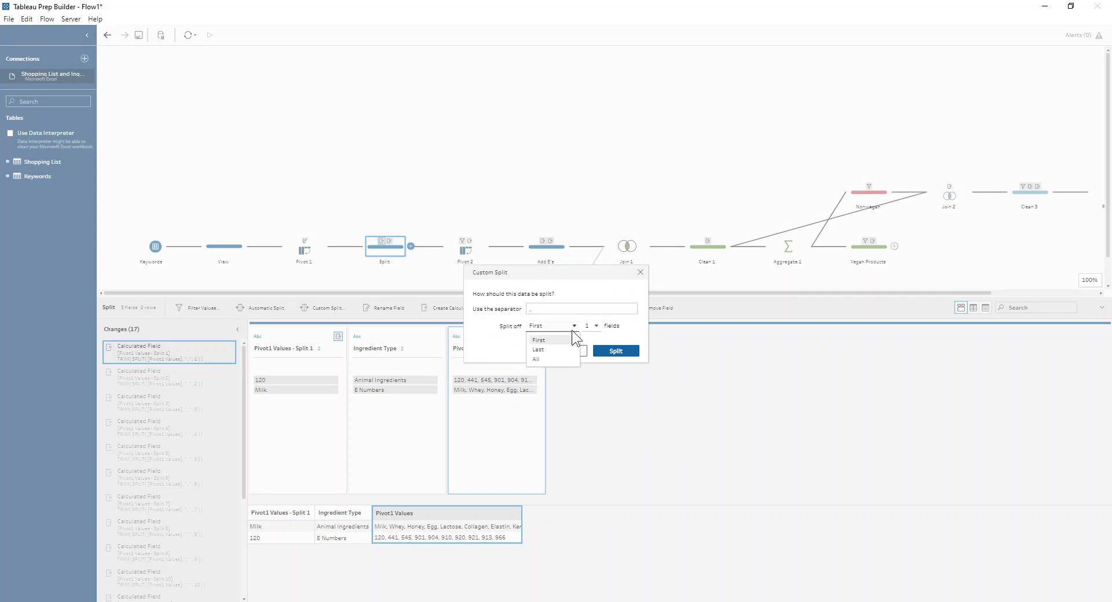
{"action": "left_click", "coordinate": [536, 360]}
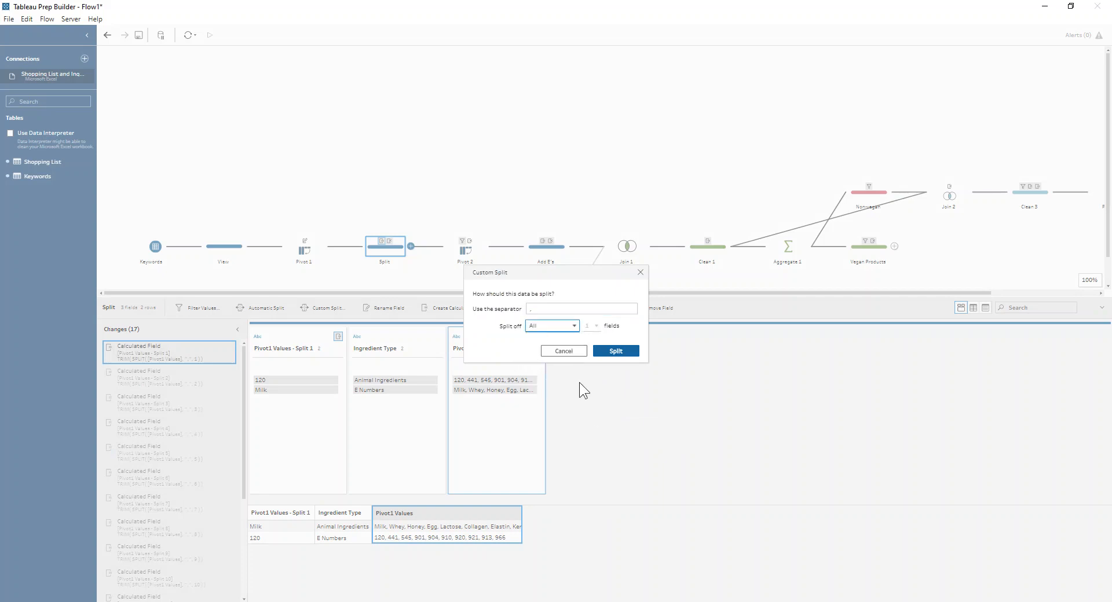
{"action": "left_click", "coordinate": [563, 352]}
Examine the Split step's changes from the first calculated field to the Remove Field change and view all split fields
{"action": "left_click", "coordinate": [203, 356]}
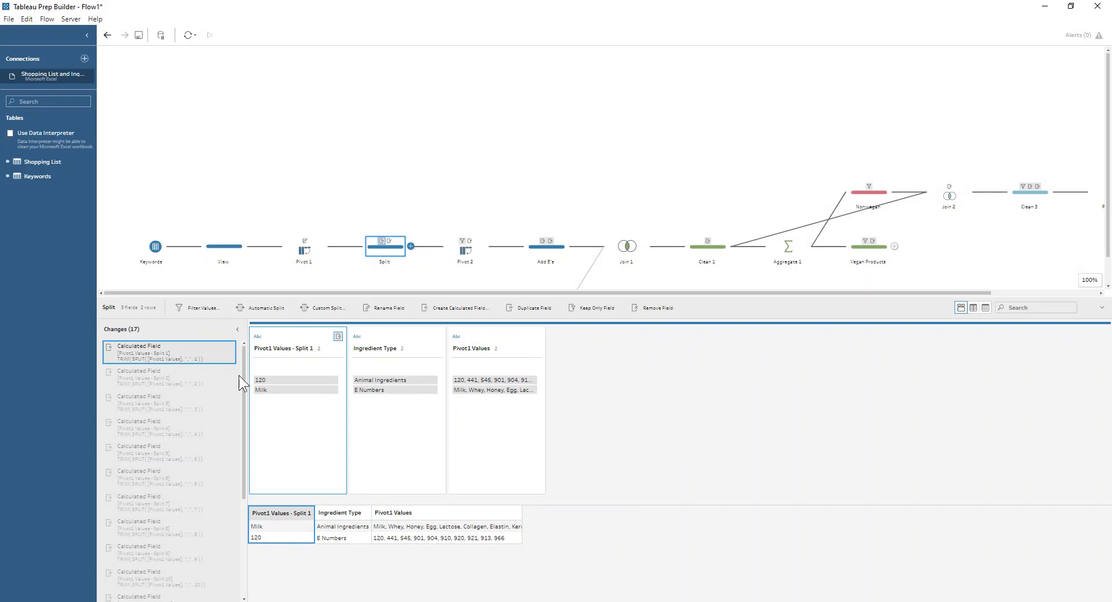
{"action": "scroll", "coordinate": [241, 377], "scroll_direction": "down", "scroll_amount": 5}
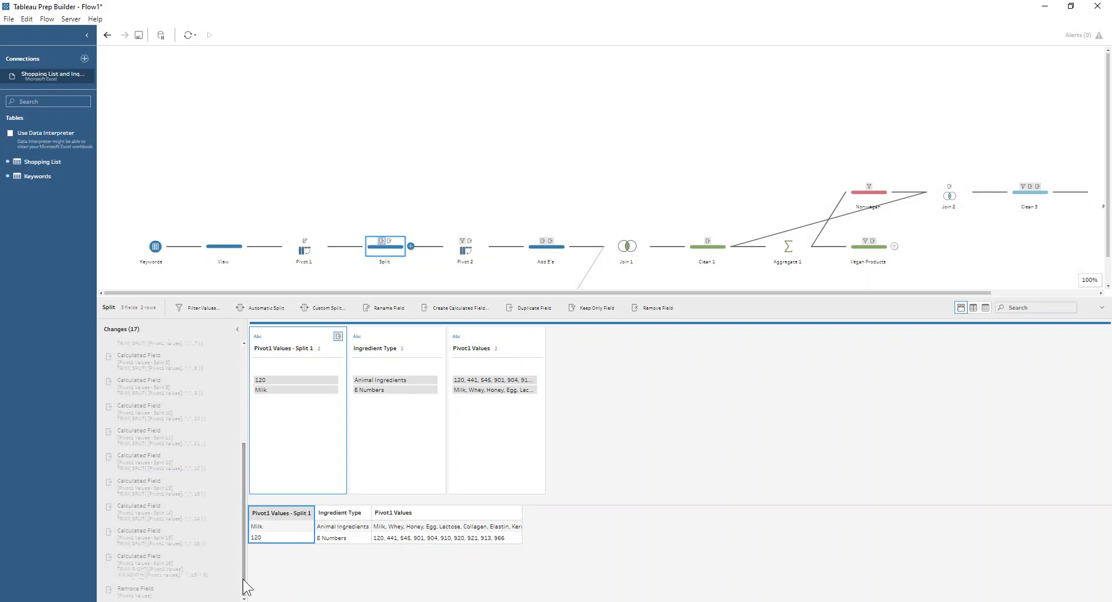
{"action": "left_click", "coordinate": [154, 591]}
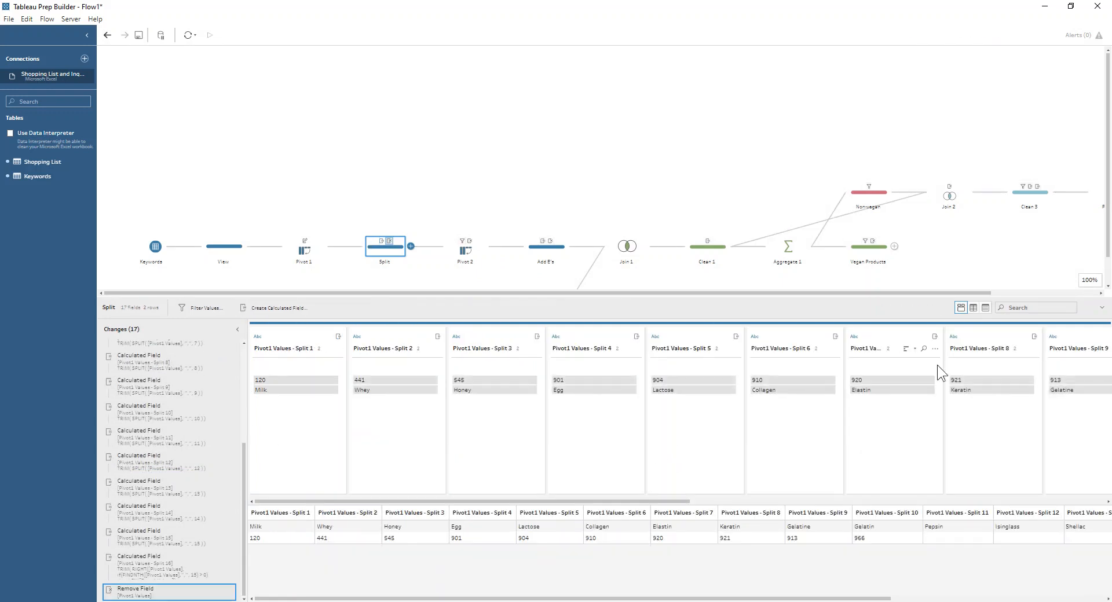
{"action": "left_click_drag", "start_coordinate": [357, 501], "coordinate": [957, 501]}
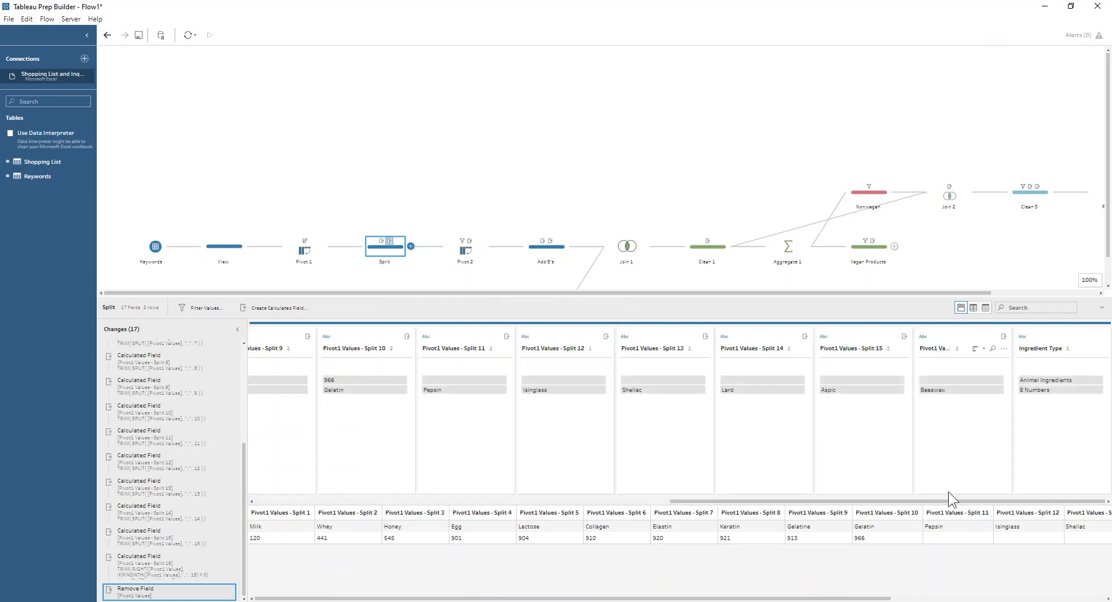
Inspect the Pivot 2 step's results, looking through the ingredient rows and highlighting the E number 120
{"action": "left_click", "coordinate": [459, 255]}
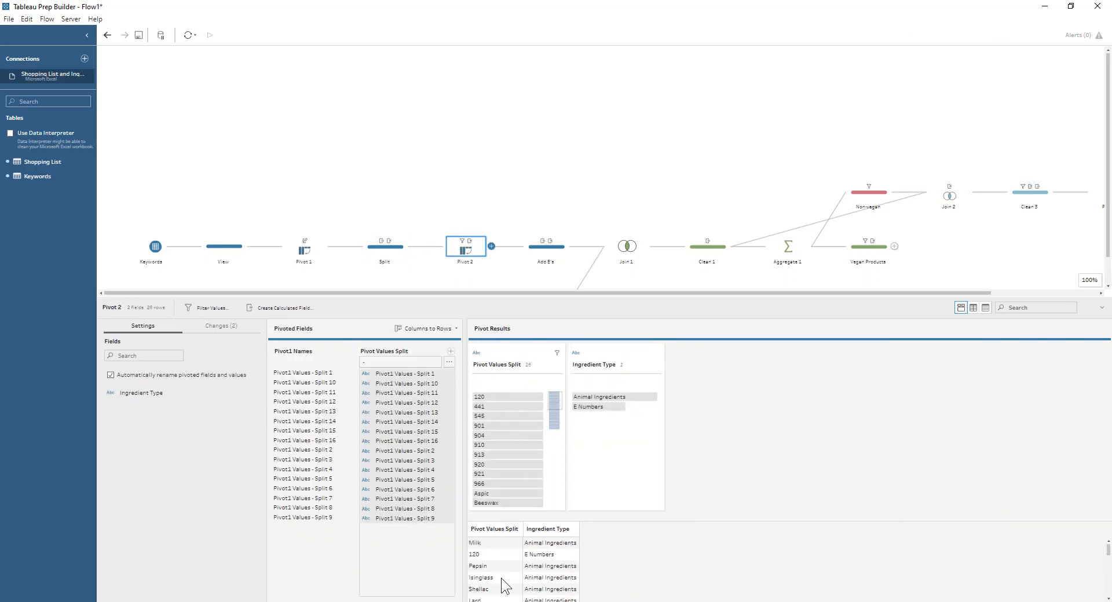
{"action": "scroll", "coordinate": [496, 567], "scroll_direction": "down", "scroll_amount": 3}
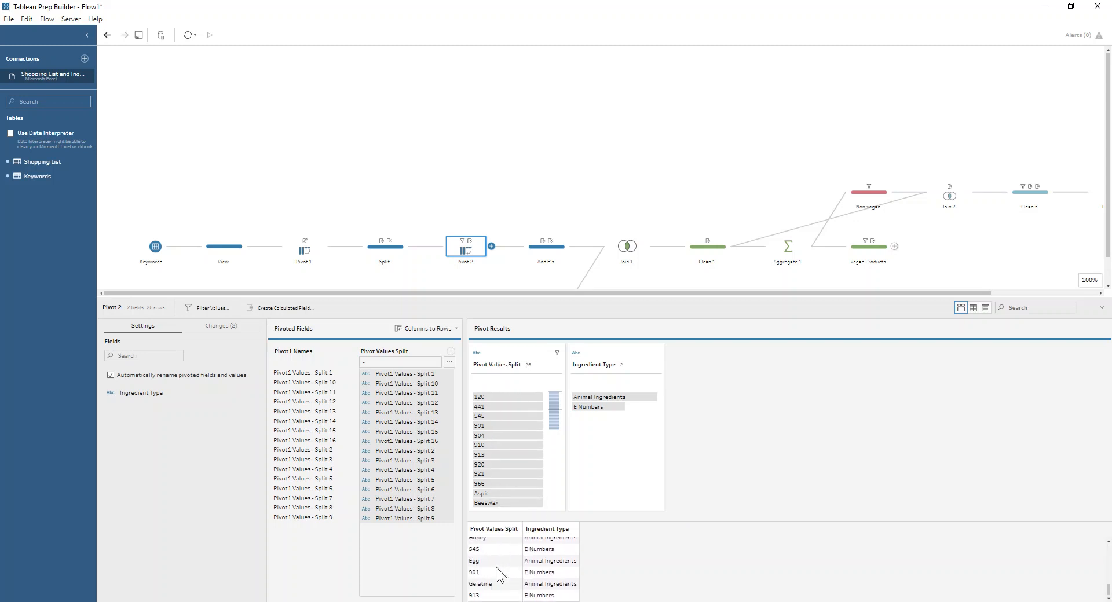
{"action": "scroll", "coordinate": [496, 567], "scroll_direction": "up", "scroll_amount": 3}
{"action": "left_click", "coordinate": [478, 556]}
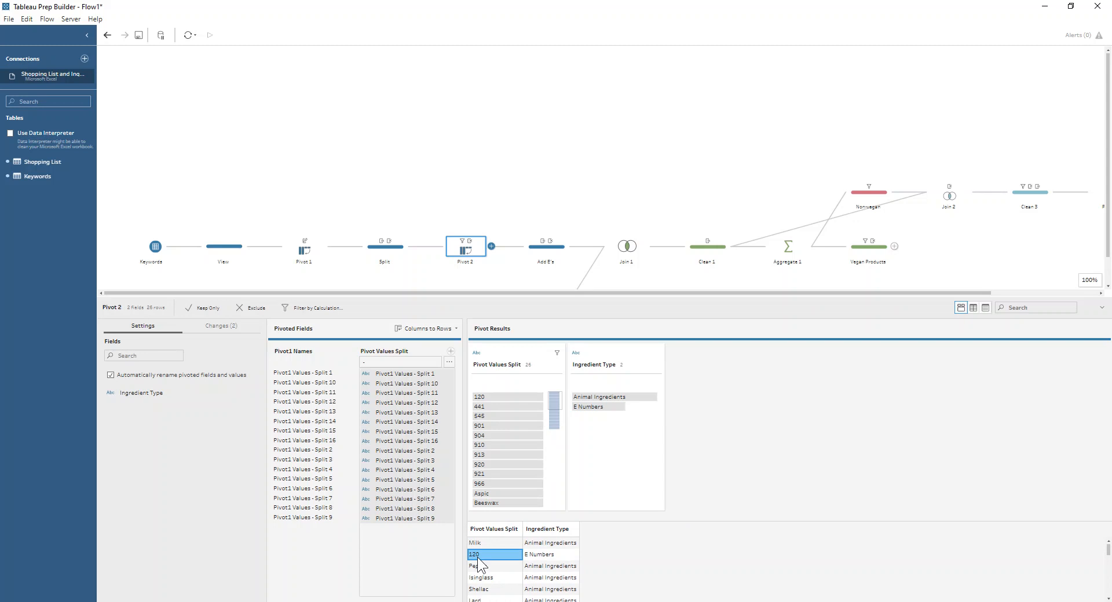
Review the Ingredient calculated field's formula in the Add E's step and close it without changes
{"action": "left_click", "coordinate": [554, 249]}
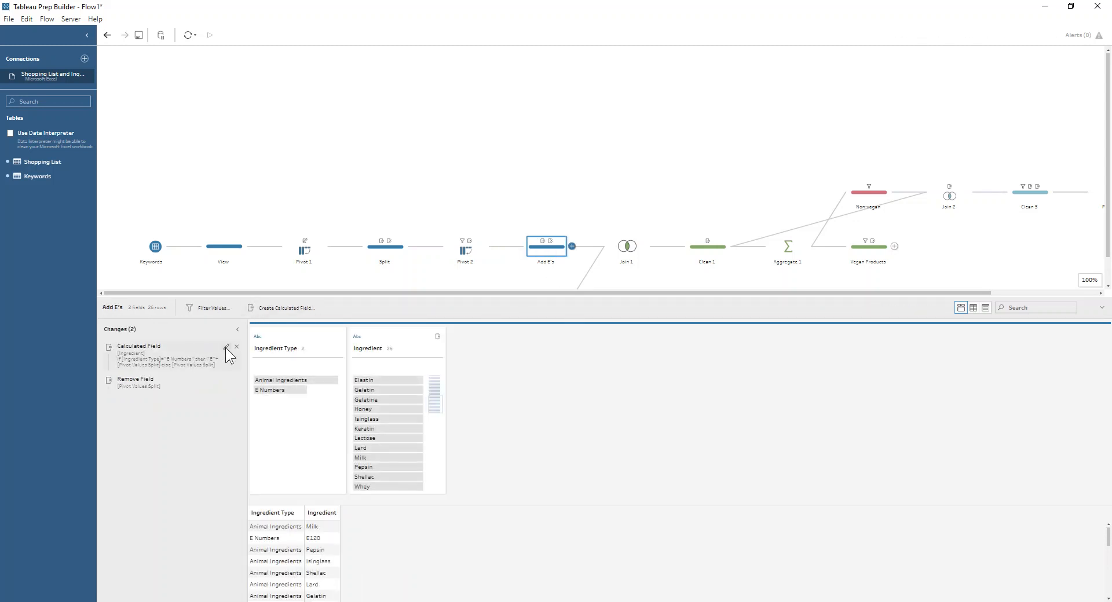
{"action": "left_click", "coordinate": [226, 347]}
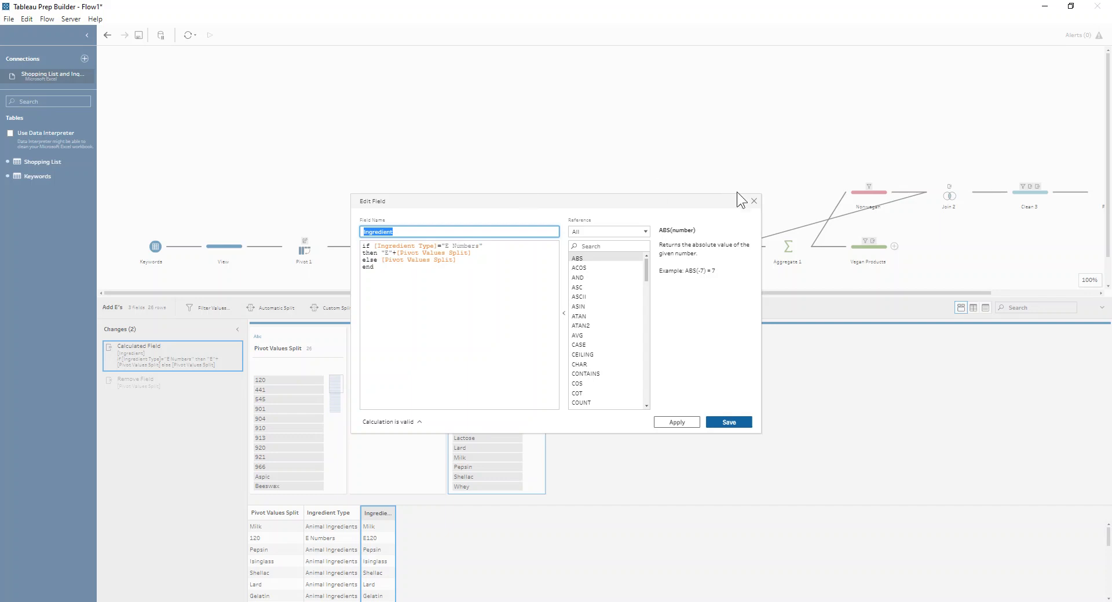
{"action": "left_click", "coordinate": [755, 201]}
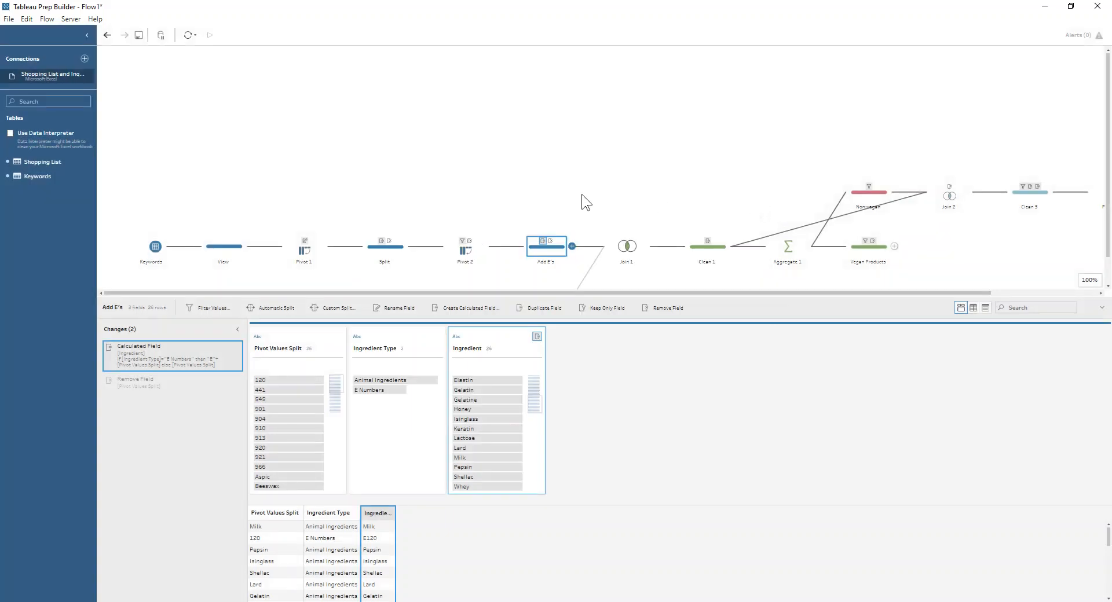
Examine the Join 1 clause comparing Ingredient with Ingredients/Allergens using the != operator
{"action": "scroll", "coordinate": [552, 234], "scroll_direction": "down", "scroll_amount": 1}
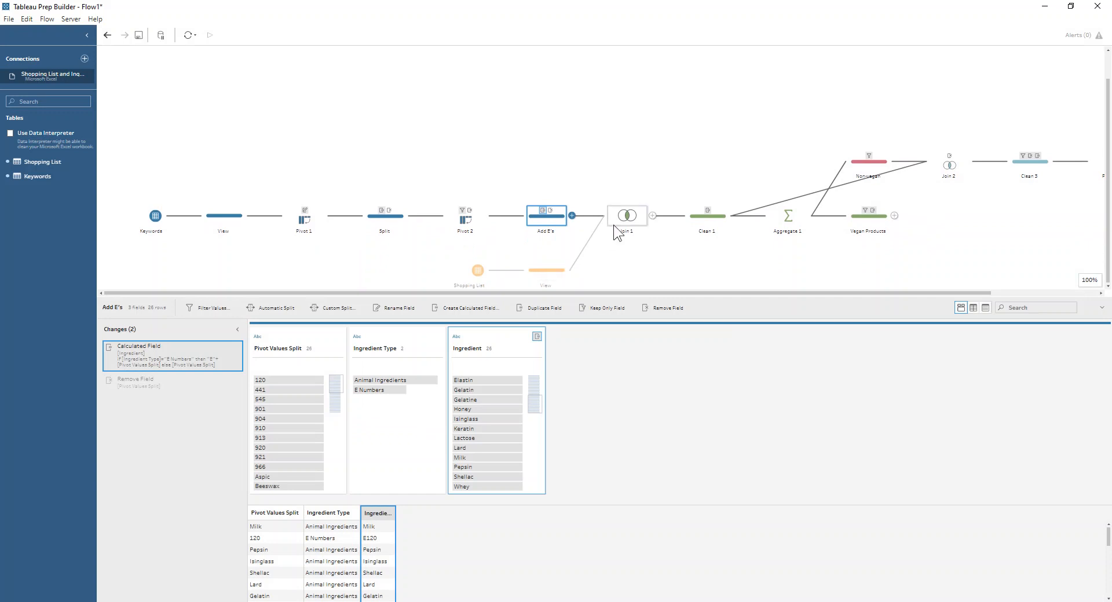
{"action": "left_click", "coordinate": [614, 225]}
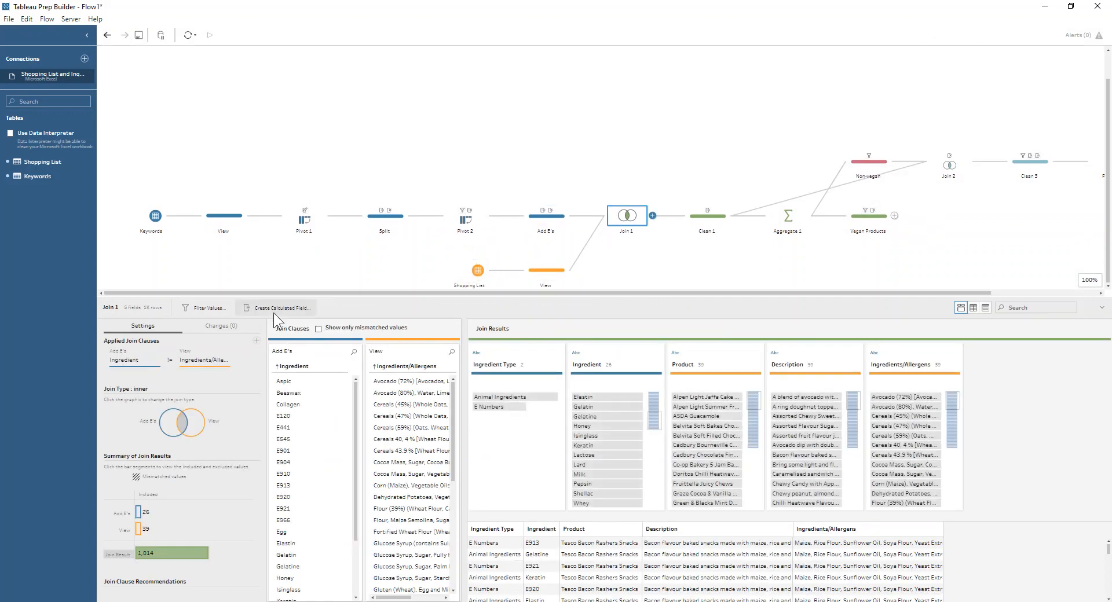
{"action": "left_click", "coordinate": [171, 367]}
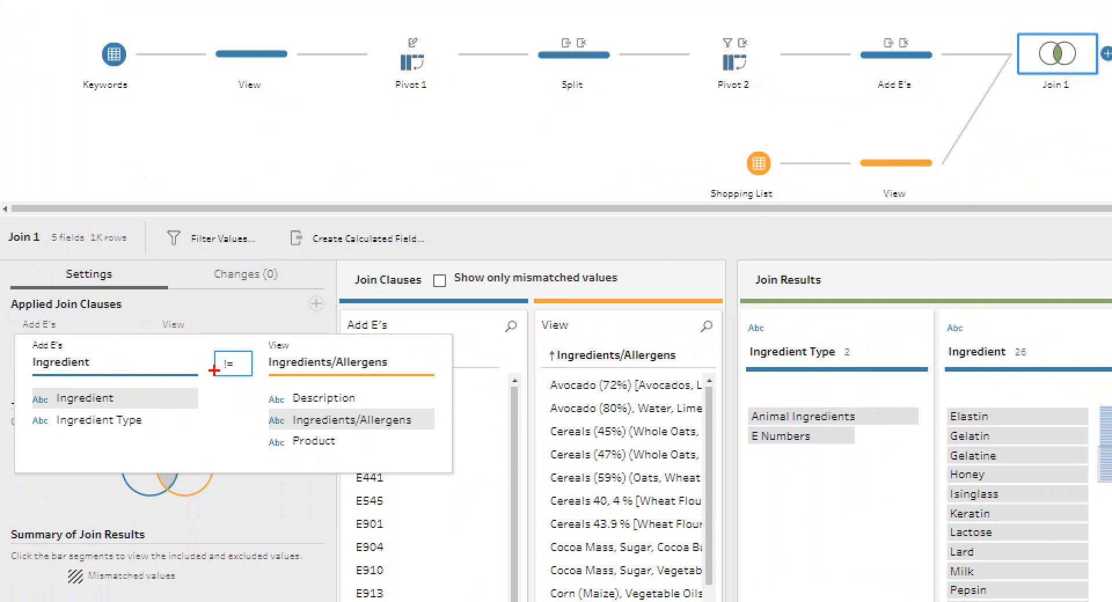
{"action": "mouse_move", "coordinate": [217, 373]}
{"action": "left_mouse_down"}
{"action": "mouse_move", "coordinate": [240, 374]}
{"action": "mouse_move", "coordinate": [237, 352]}
{"action": "mouse_move", "coordinate": [216, 352]}
{"action": "mouse_move", "coordinate": [218, 380]}
{"action": "left_mouse_up"}
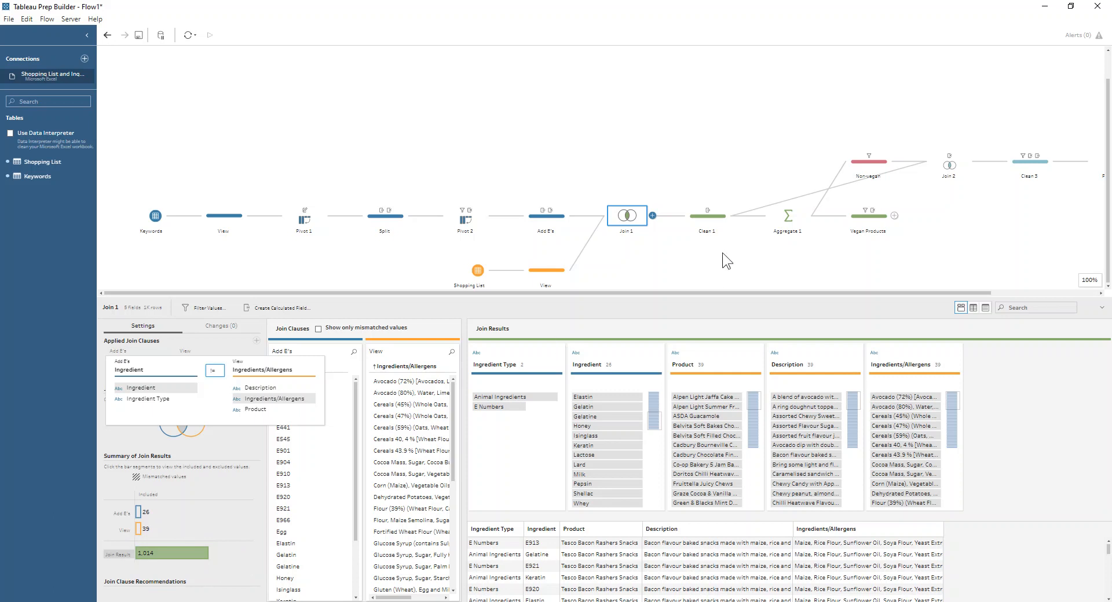
Review the "Contains non-vegan product?" formula in the Clean 1 step and close it without changes
{"action": "left_click", "coordinate": [715, 217]}
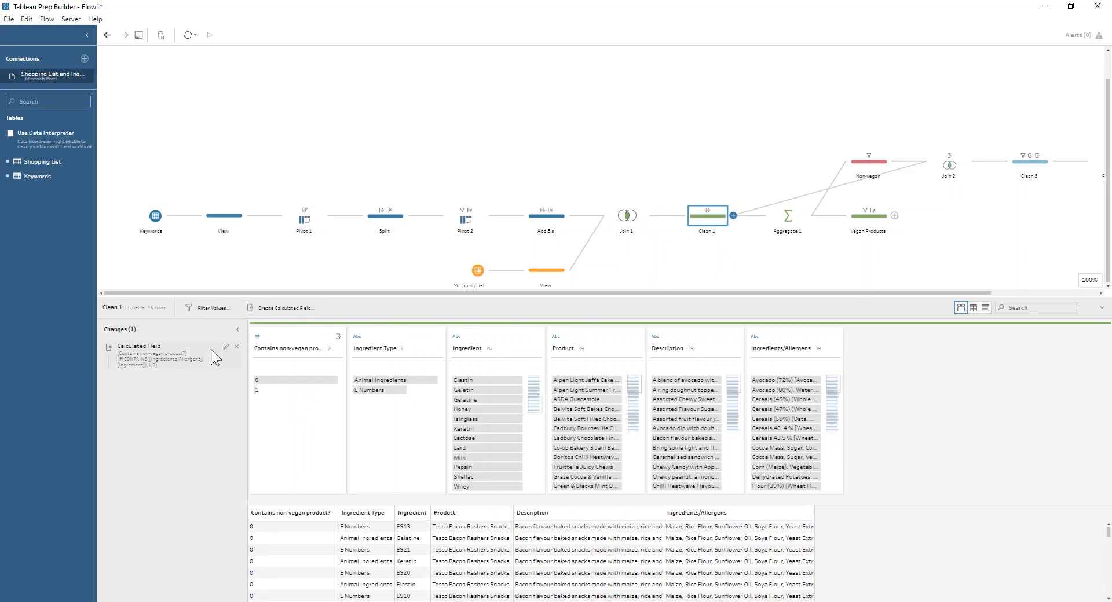
{"action": "left_click", "coordinate": [225, 353]}
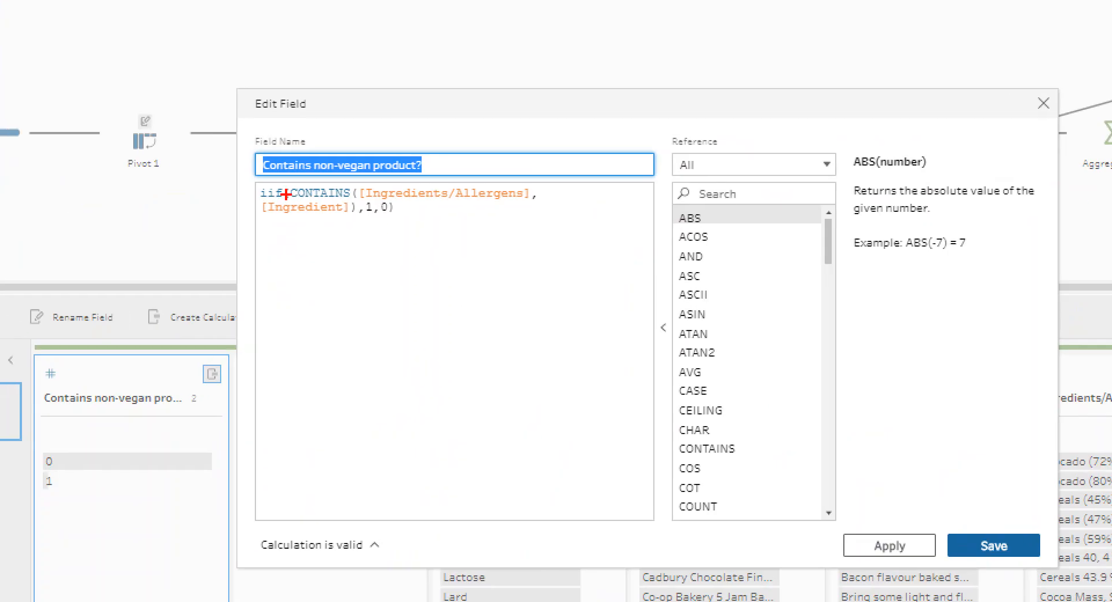
{"action": "mouse_move", "coordinate": [256, 194]}
{"action": "left_mouse_down"}
{"action": "mouse_move", "coordinate": [230, 194]}
{"action": "mouse_move", "coordinate": [256, 196]}
{"action": "mouse_move", "coordinate": [248, 205]}
{"action": "left_mouse_up"}
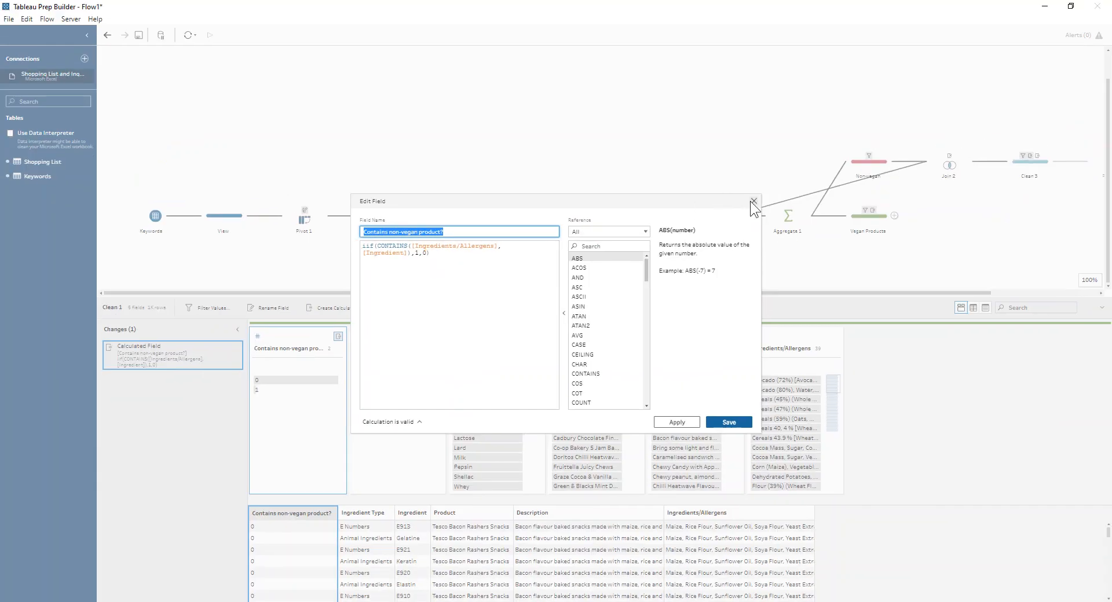
{"action": "left_click", "coordinate": [1043, 103]}
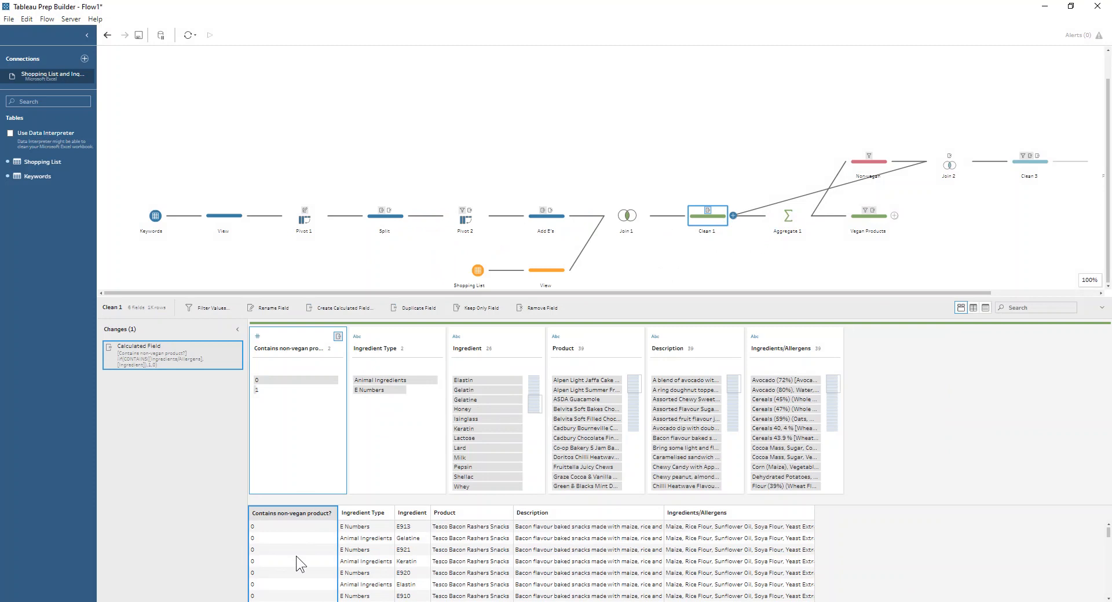
Inspect the Aggregate 1 step and highlight the products whose maximum "Contains non-vegan product?" value is 0
{"action": "left_click", "coordinate": [782, 222]}
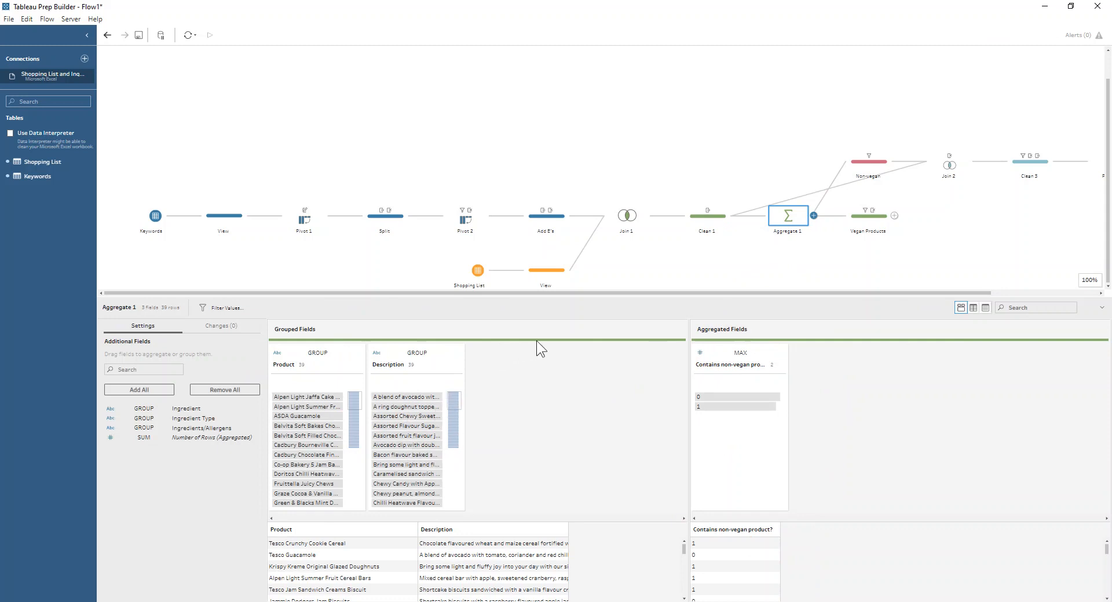
{"action": "left_click", "coordinate": [732, 406]}
{"action": "left_click", "coordinate": [727, 398]}
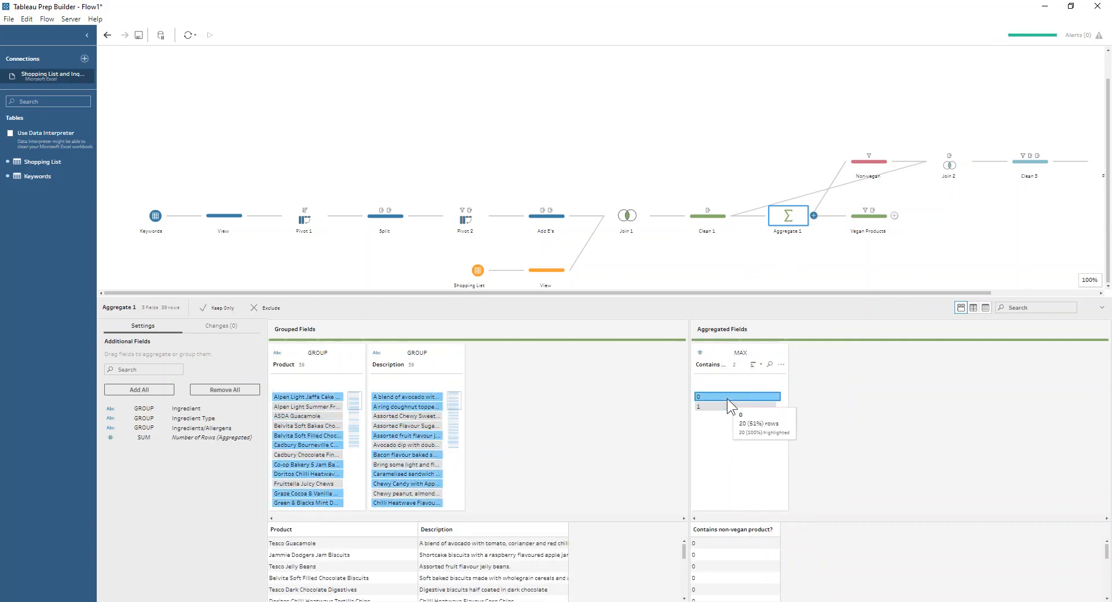
Check the Vegan Products step's product list, highlighting Tesco Bacon Rashers Snacks, and view the Non-vegan step's filtered products
{"action": "left_click", "coordinate": [885, 212]}
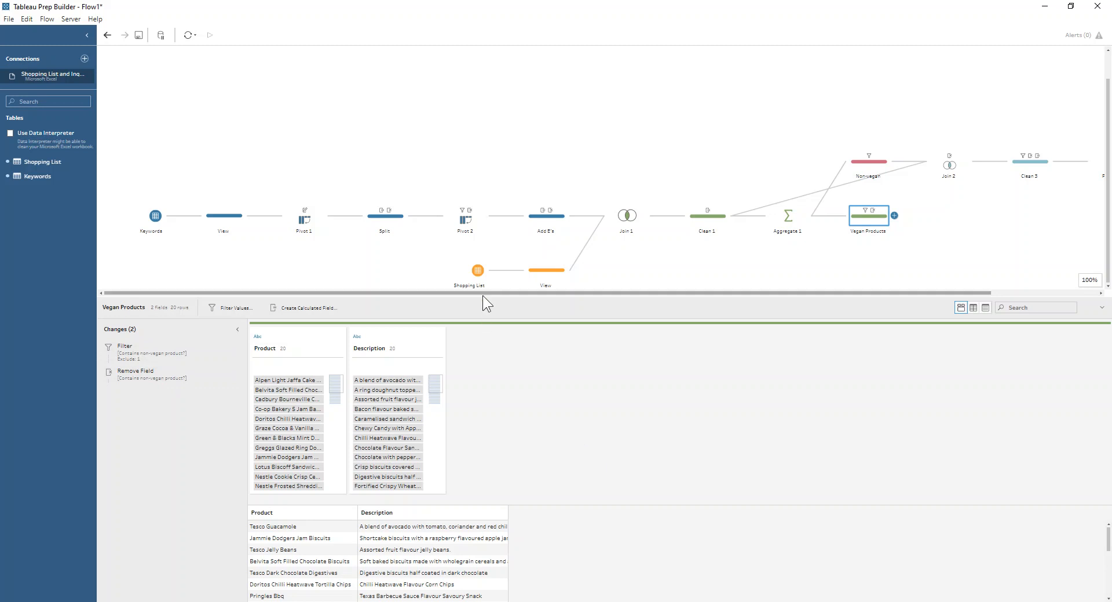
{"action": "left_click_drag", "start_coordinate": [485, 300], "coordinate": [486, 141]}
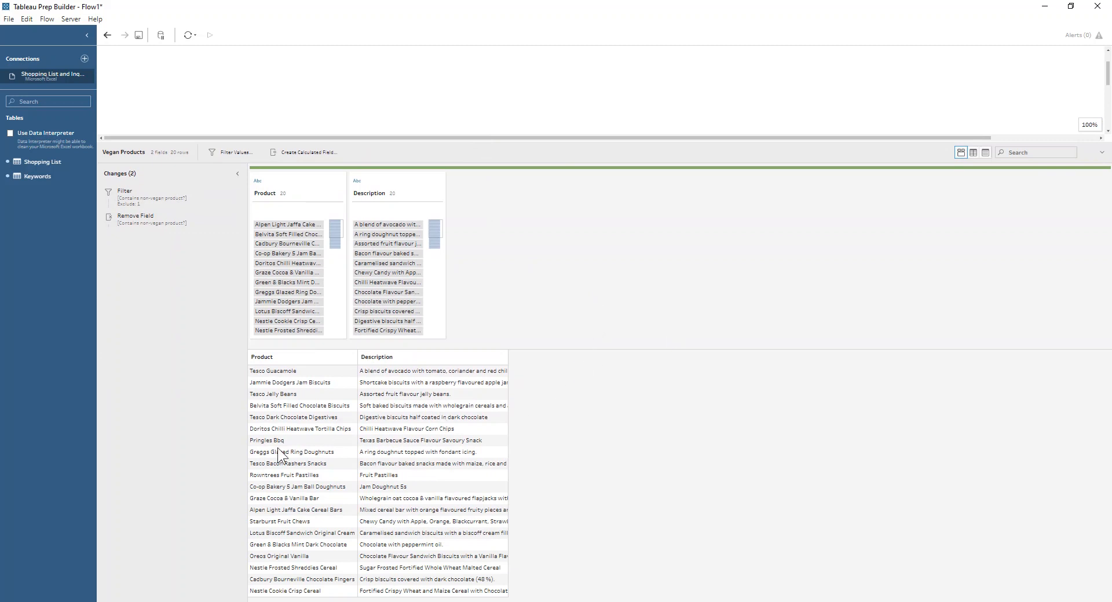
{"action": "left_click", "coordinate": [279, 463]}
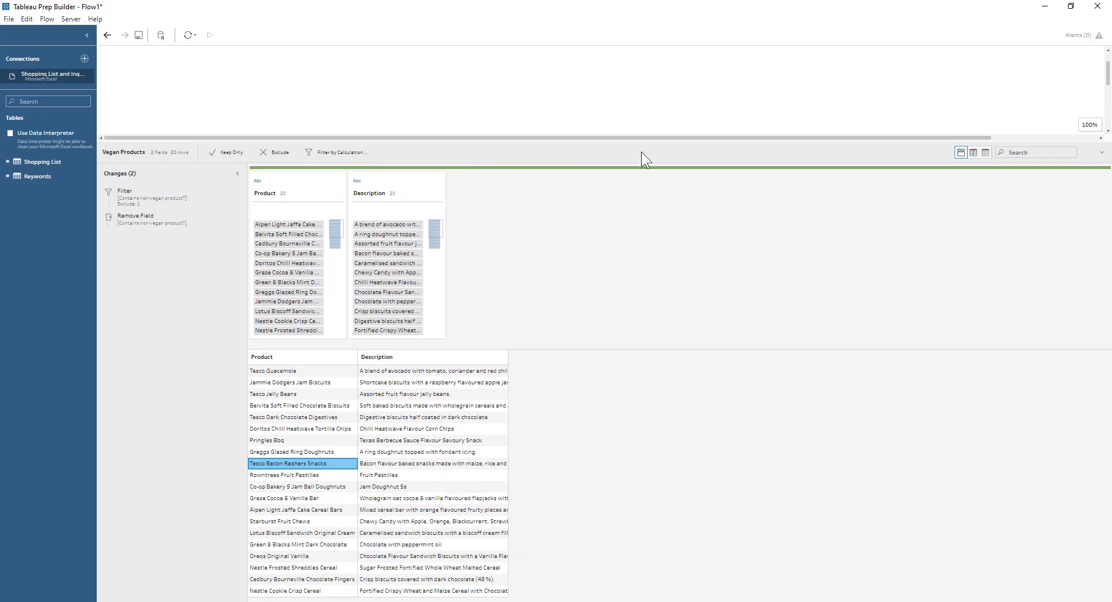
{"action": "left_click_drag", "start_coordinate": [641, 143], "coordinate": [851, 276]}
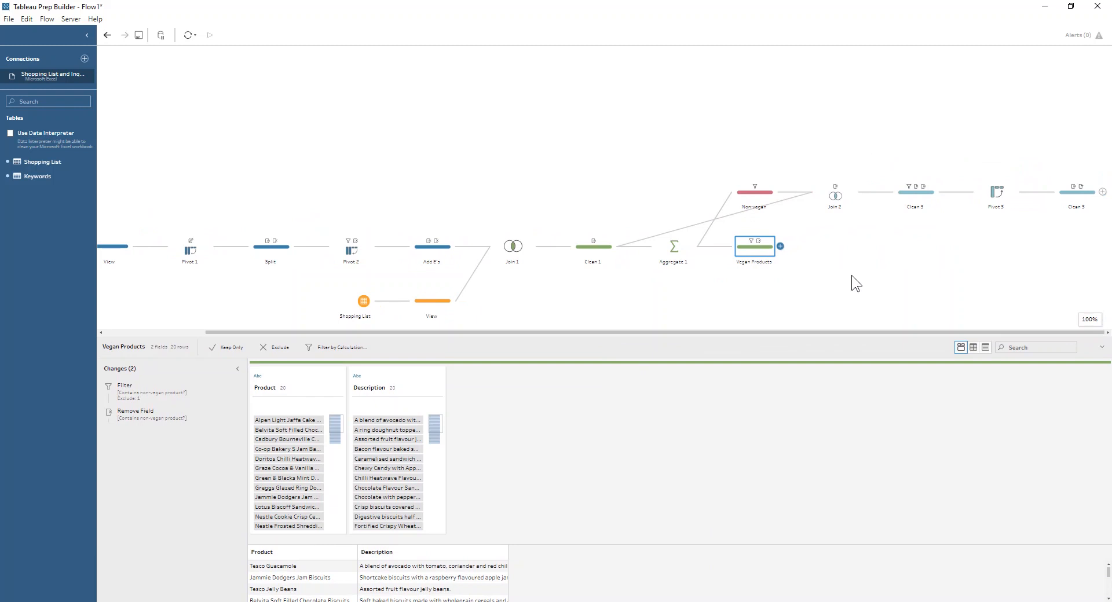
{"action": "left_click", "coordinate": [763, 195]}
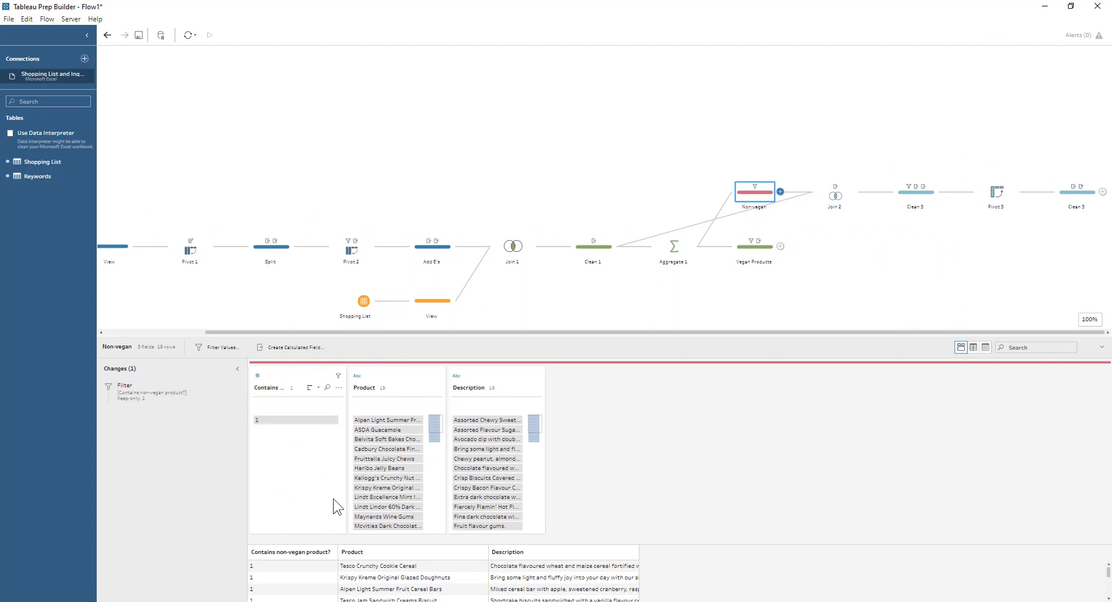
View the Join 2 settings and, at the first Remove Field change in the following clean step, highlight values 0 and 1 of "Contains non-vegan product?-1"
{"action": "left_click", "coordinate": [822, 190]}
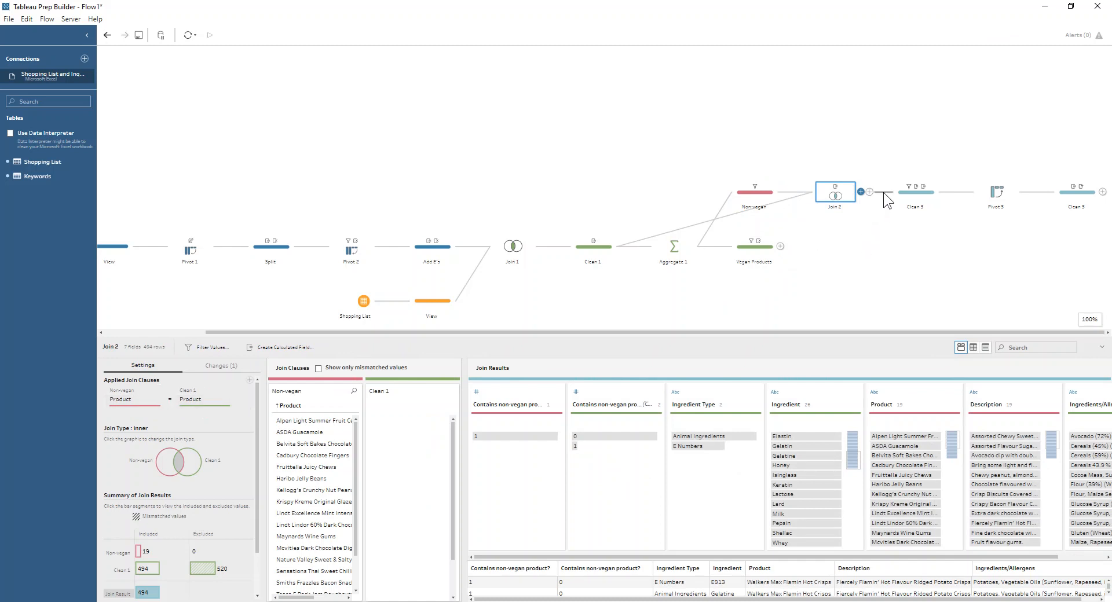
{"action": "left_click", "coordinate": [901, 192]}
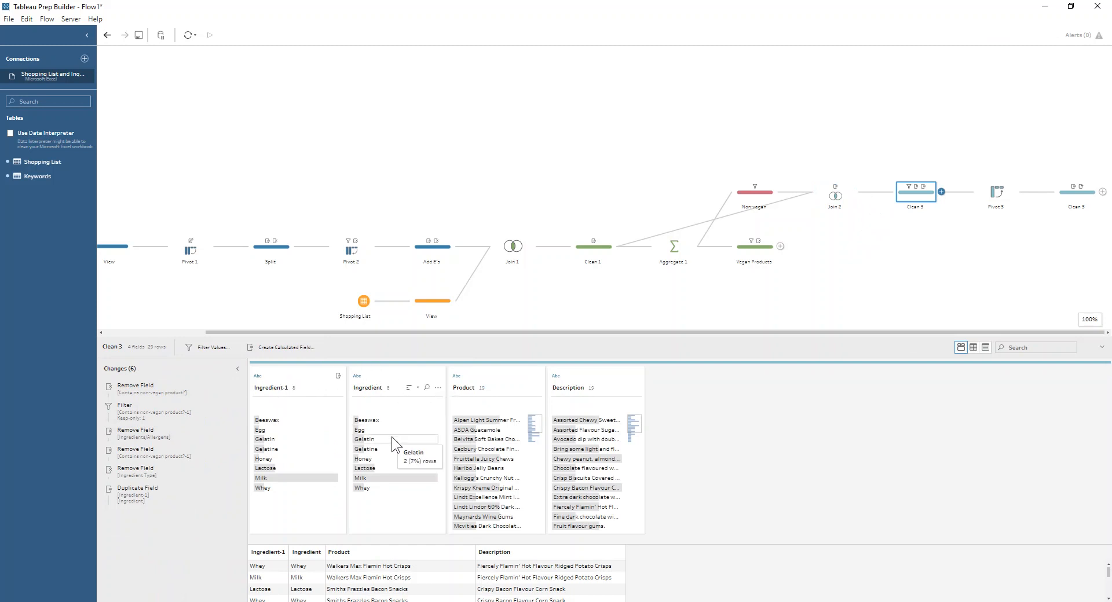
{"action": "left_click", "coordinate": [148, 387]}
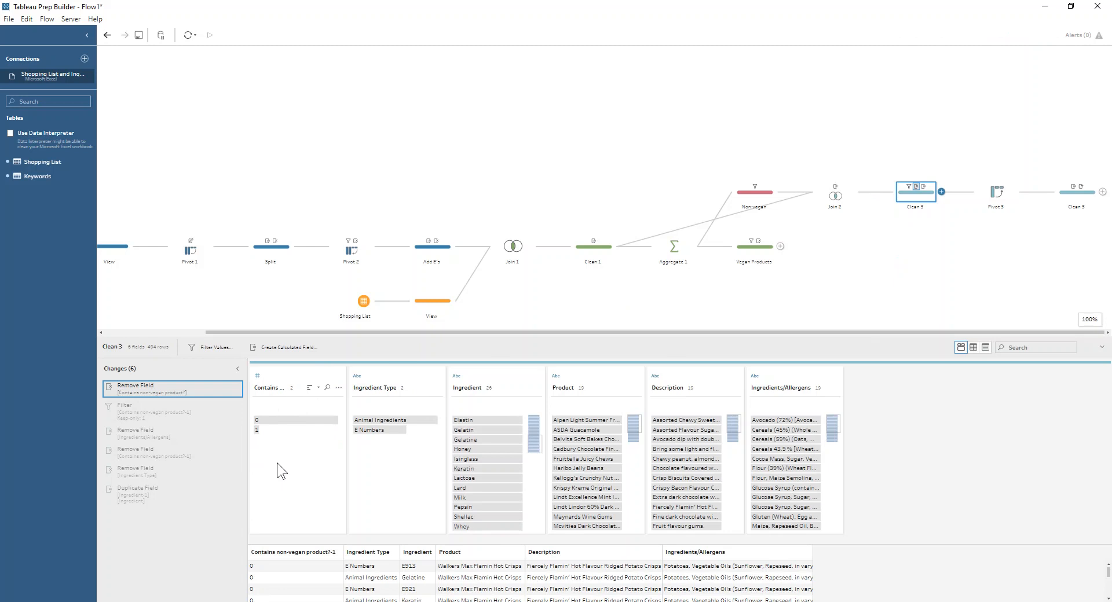
{"action": "left_click", "coordinate": [264, 419]}
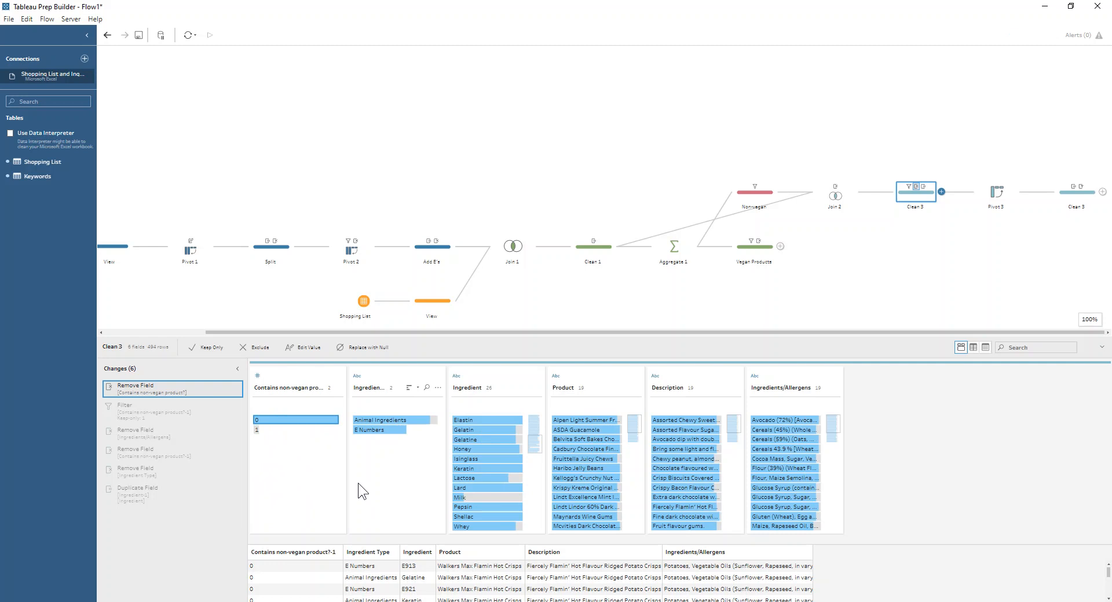
{"action": "left_click", "coordinate": [288, 431]}
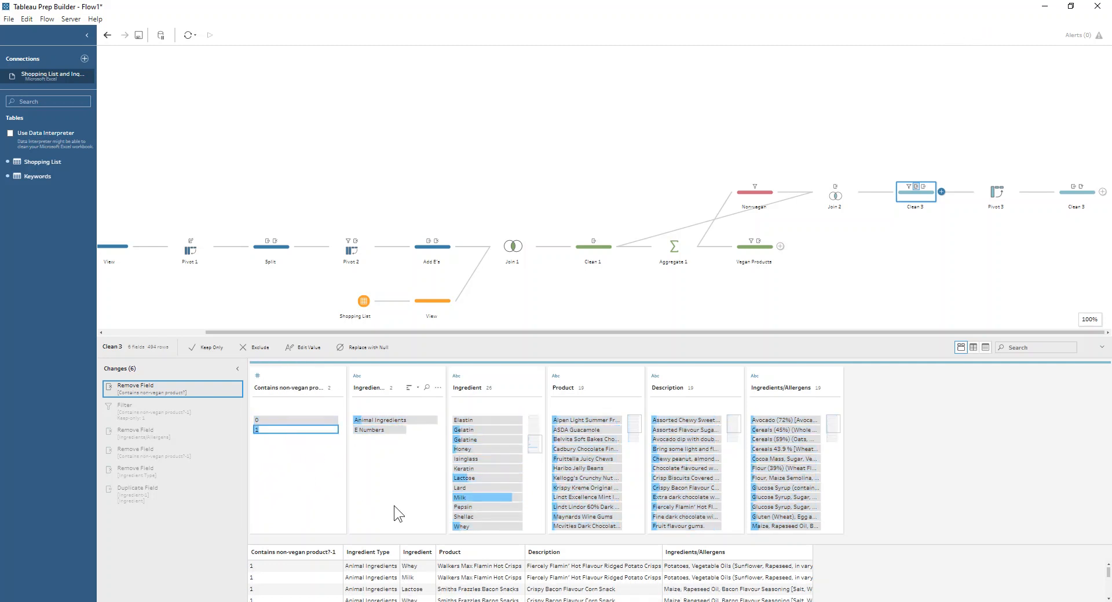
Review the Filter and Duplicate Field changes before Pivot 3, highlighting the ingredients of ASDA Guacamole and Alpen Light Summer Fruit Cereal Bars
{"action": "left_click", "coordinate": [155, 410]}
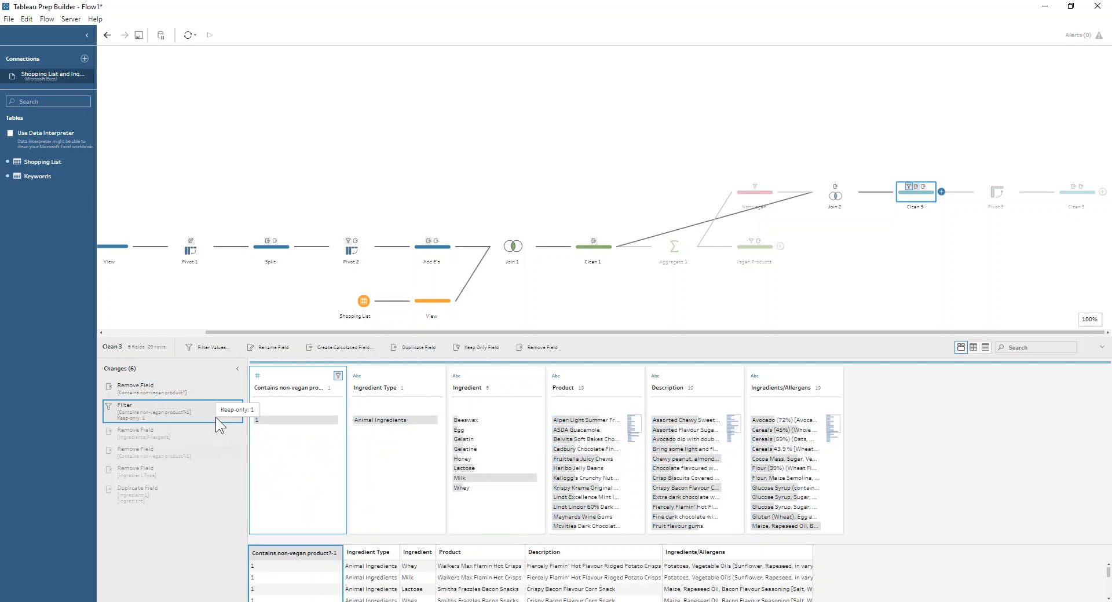
{"action": "left_click", "coordinate": [133, 499]}
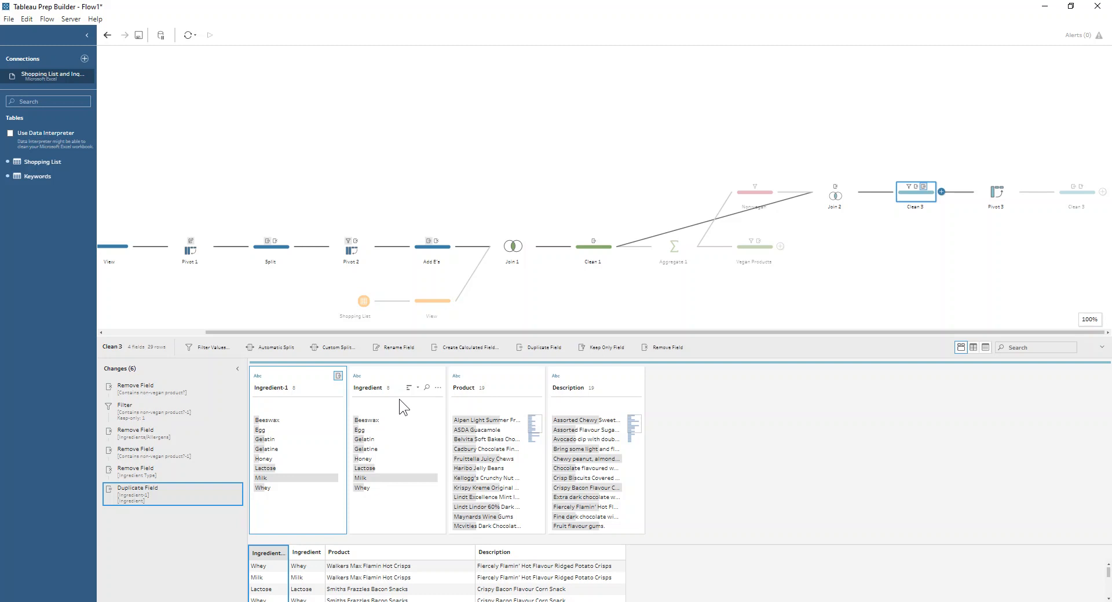
{"action": "left_click", "coordinate": [463, 432]}
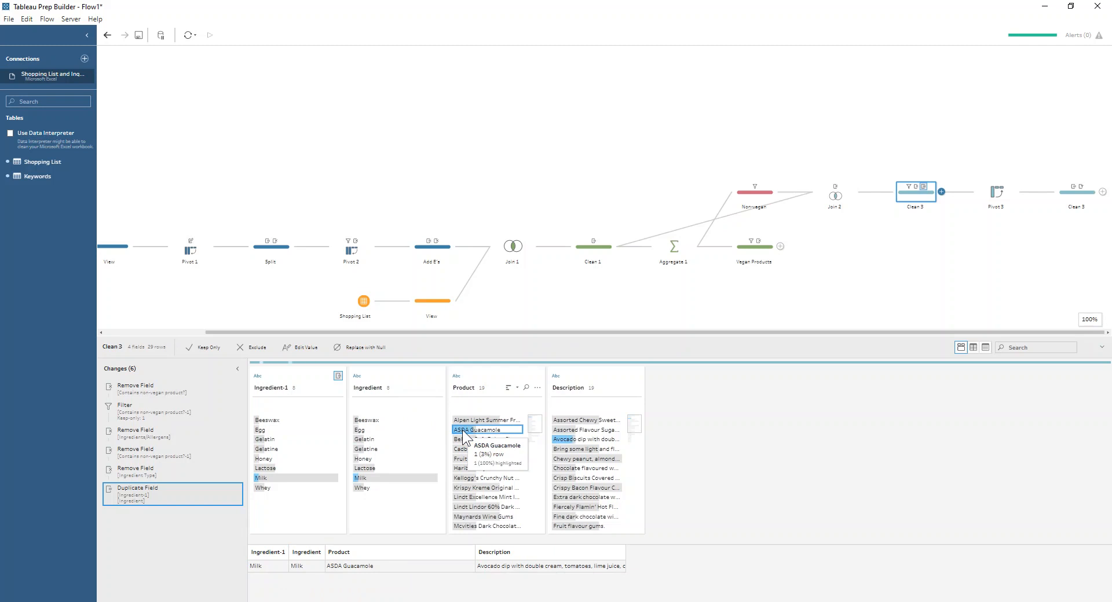
{"action": "left_click", "coordinate": [472, 421]}
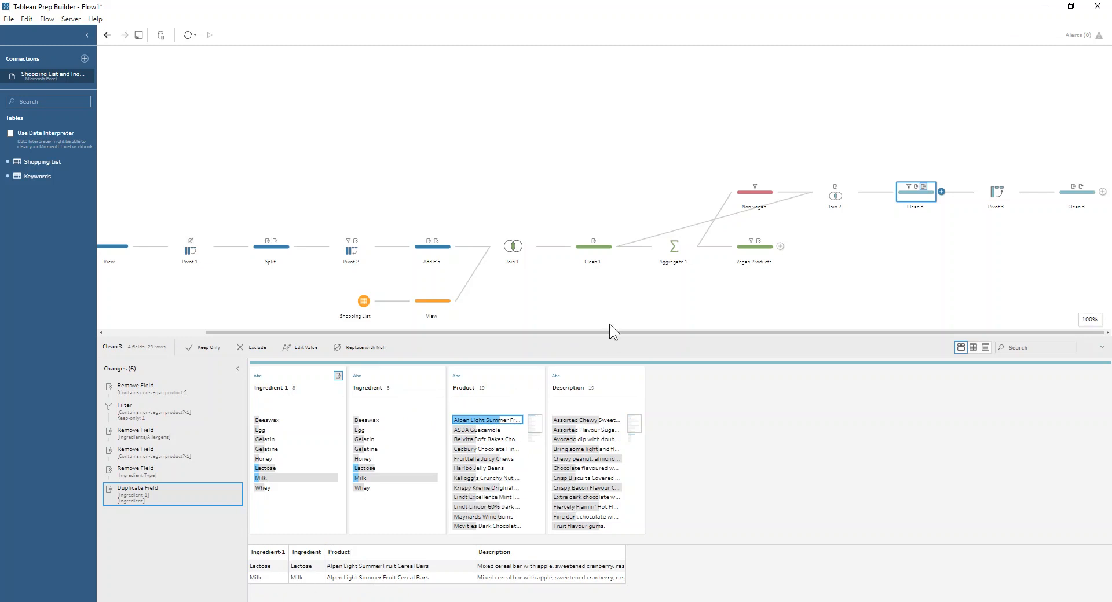
Examine the Pivot 3 rows-to-columns settings and its results grid, enlarging the results area temporarily
{"action": "left_click", "coordinate": [984, 200]}
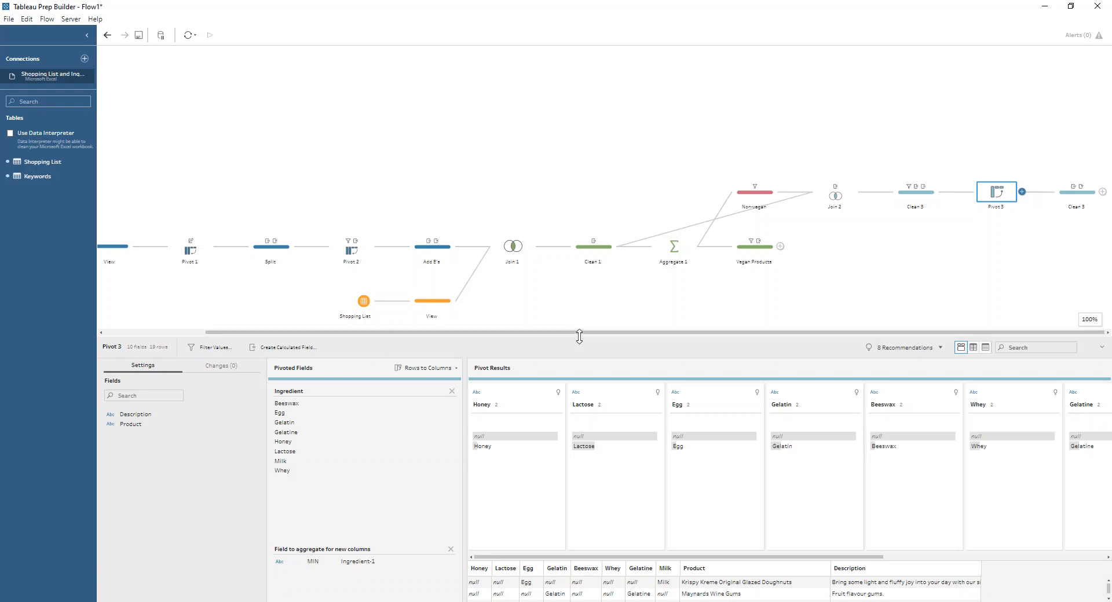
{"action": "left_click_drag", "start_coordinate": [579, 338], "coordinate": [579, 167]}
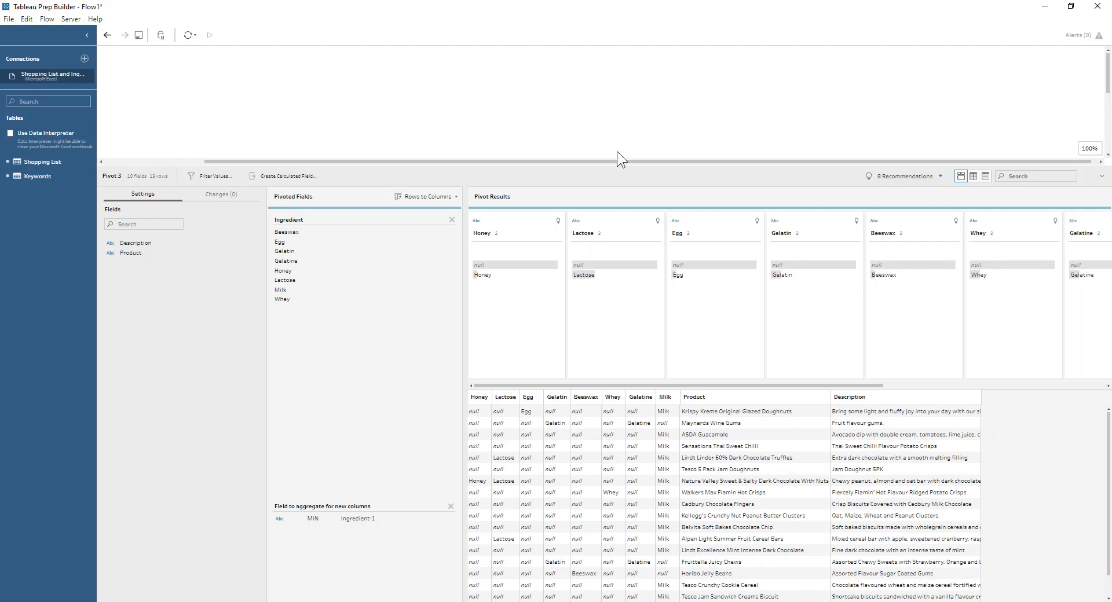
{"action": "left_click_drag", "start_coordinate": [625, 166], "coordinate": [627, 300]}
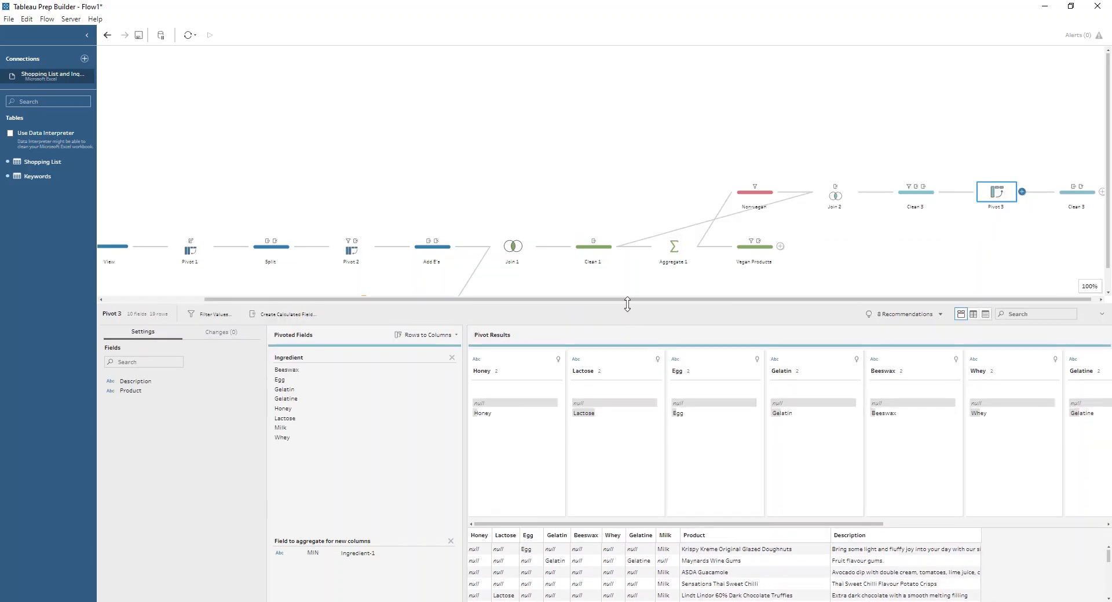
Review the first "Contains" formula, which joins the ingredient columns with ISNULL checks, in the clean step after Pivot 3 and close it unchanged
{"action": "left_click", "coordinate": [1070, 194]}
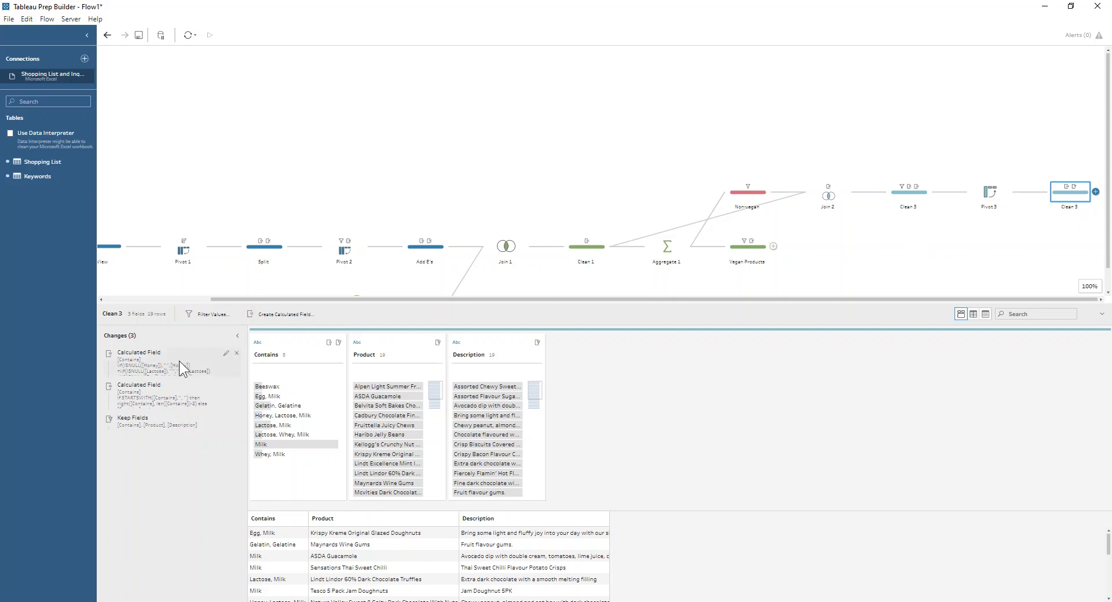
{"action": "left_click", "coordinate": [225, 355]}
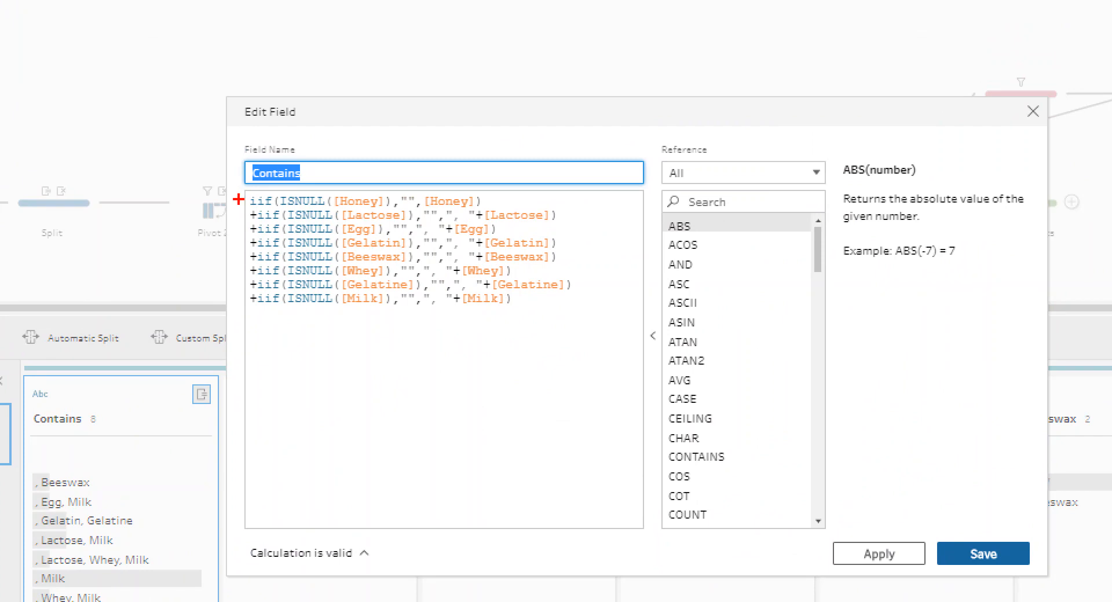
{"action": "left_click_drag", "start_coordinate": [250, 206], "coordinate": [273, 206]}
{"action": "mouse_move", "coordinate": [446, 206]}
{"action": "left_mouse_down"}
{"action": "mouse_move", "coordinate": [447, 222]}
{"action": "mouse_move", "coordinate": [475, 223]}
{"action": "left_mouse_up"}
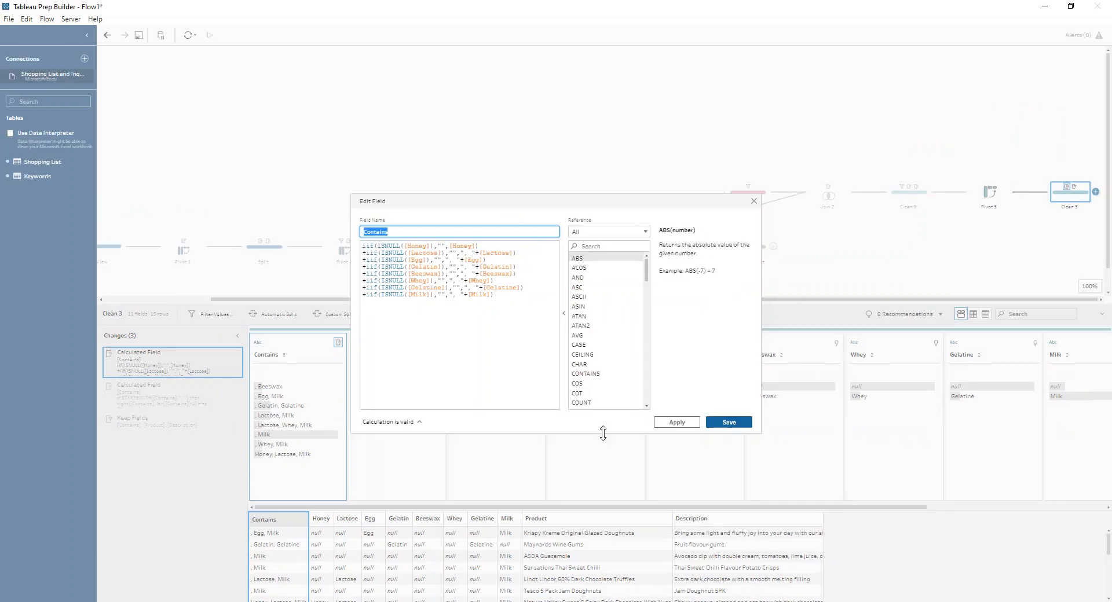
{"action": "left_click", "coordinate": [753, 201]}
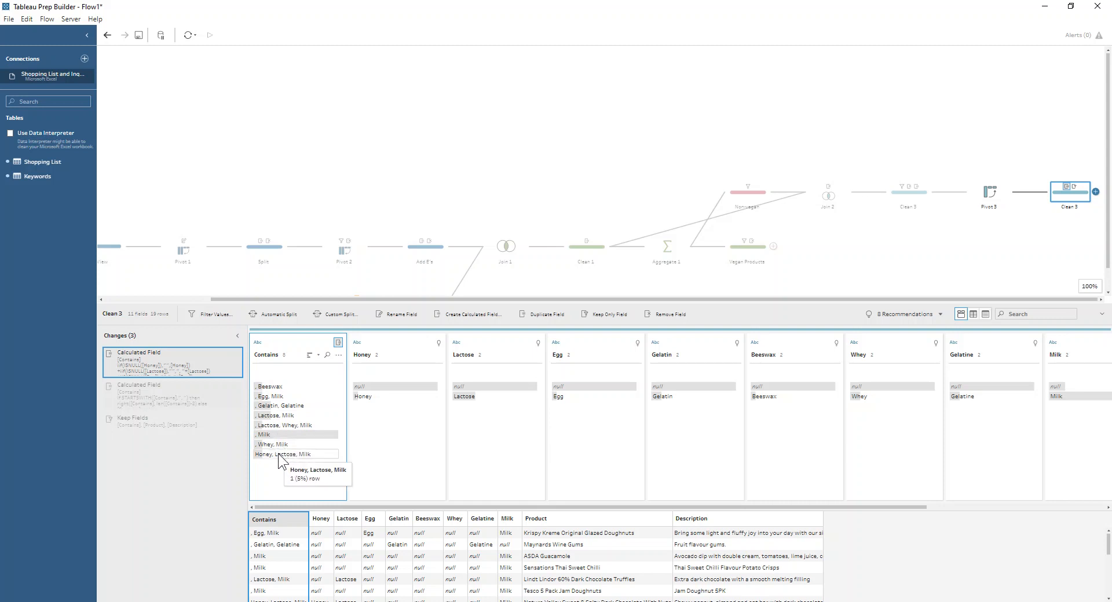
Review the second "Contains" formula that strips the leading comma, close it unchanged, and view the Keep Fields change
{"action": "left_click", "coordinate": [192, 402]}
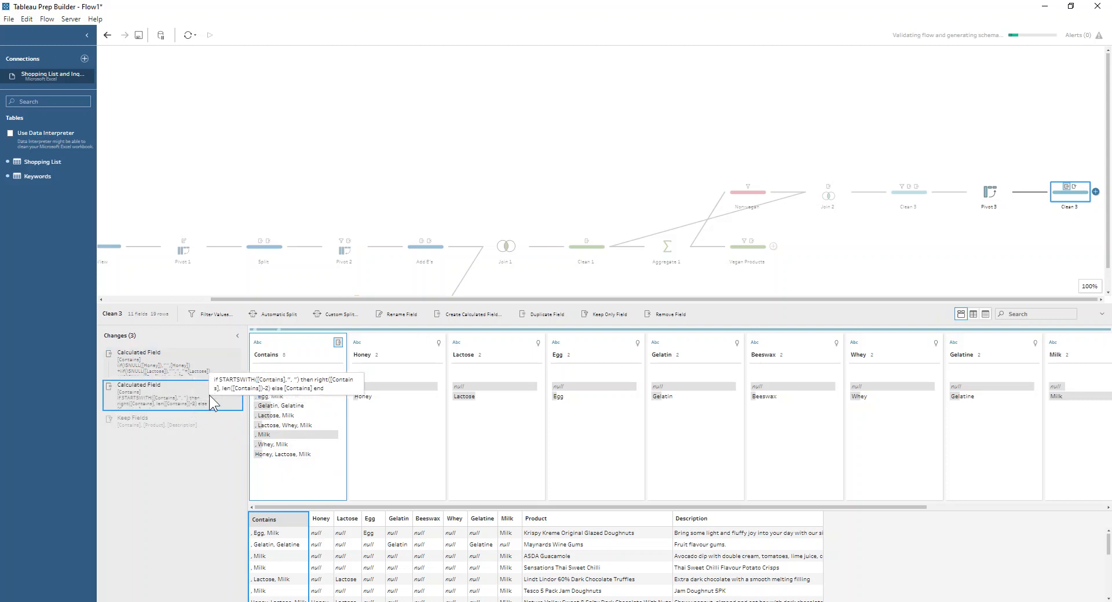
{"action": "double_click", "coordinate": [223, 391]}
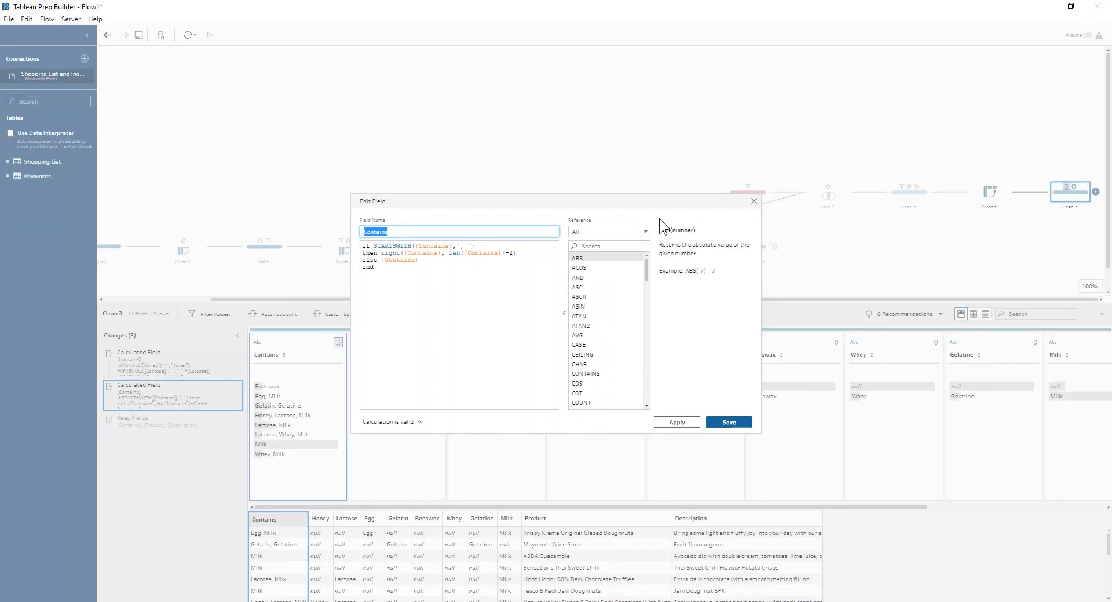
{"action": "left_click", "coordinate": [754, 201]}
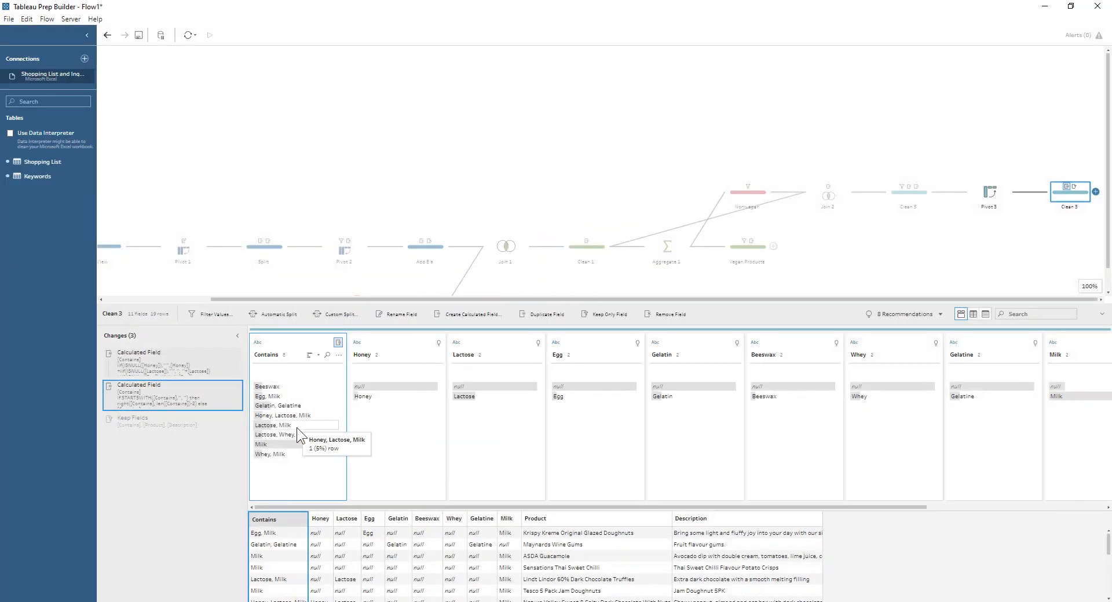
{"action": "left_click", "coordinate": [169, 426]}
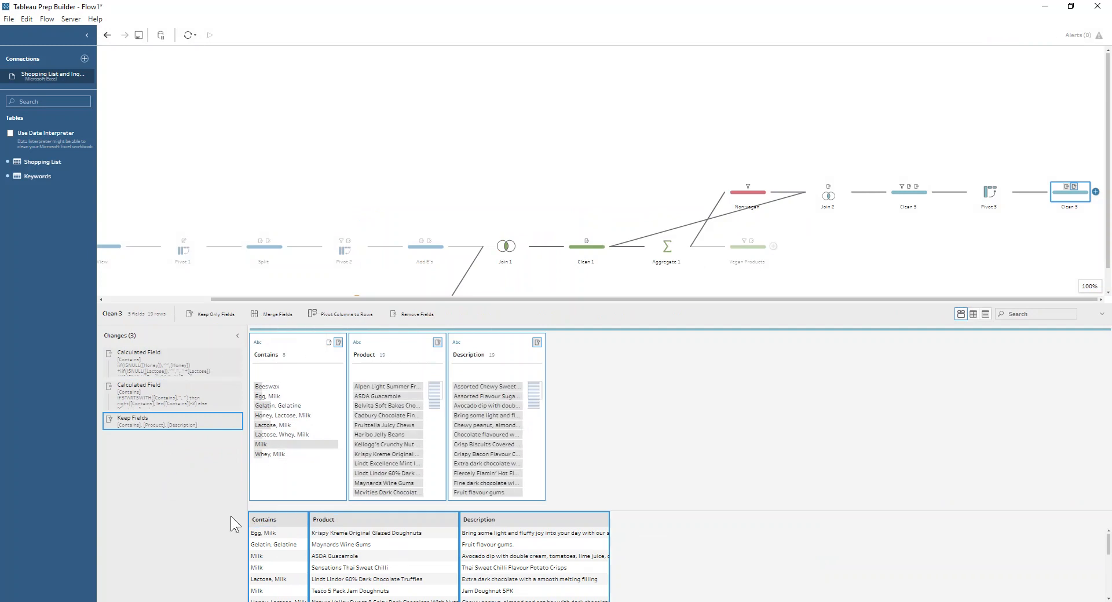
Add a clean step at the end of the non-vegan branch and move the Contains field after Description
{"action": "left_click_drag", "start_coordinate": [304, 339], "coordinate": [575, 342]}
{"action": "left_click_drag", "start_coordinate": [297, 344], "coordinate": [554, 353]}
{"action": "left_click", "coordinate": [1096, 192]}
{"action": "left_click", "coordinate": [1069, 215]}
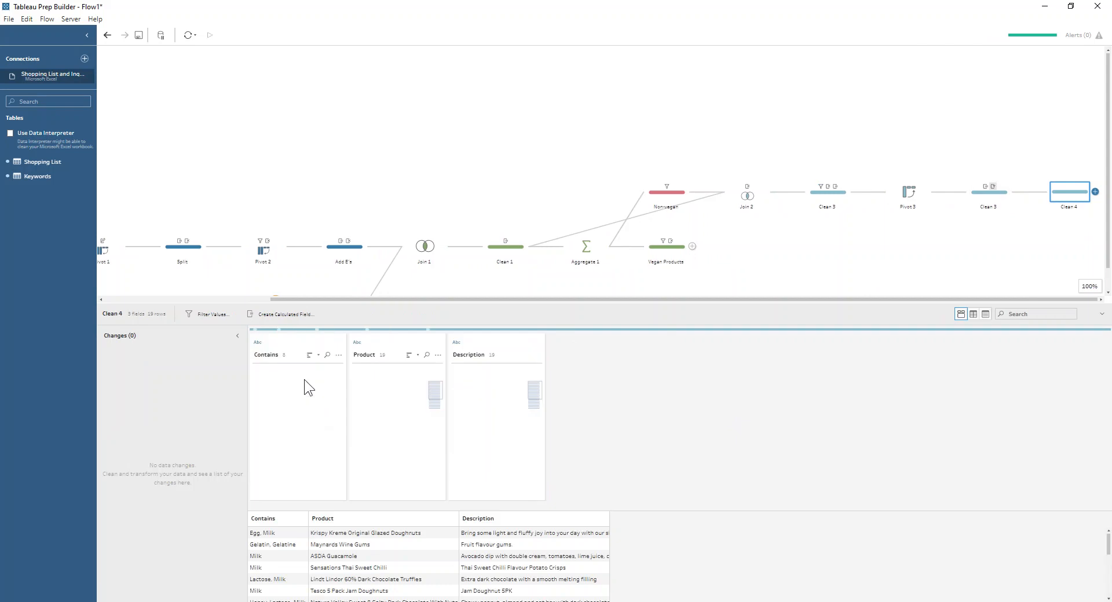
{"action": "left_click_drag", "start_coordinate": [290, 343], "coordinate": [555, 359]}
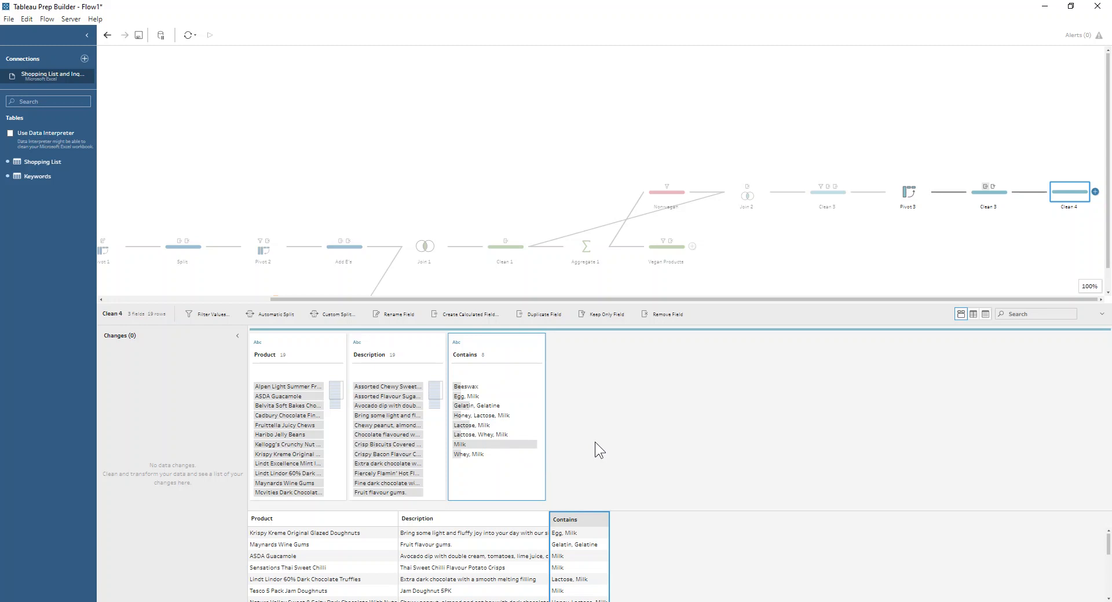
Highlight ASDA Guacamole in Clean 4, search the Vegan Products step's products for "gua", highlight Tesco Guacamole, and return to the full flow view
{"action": "key", "text": "alt+Tab"}
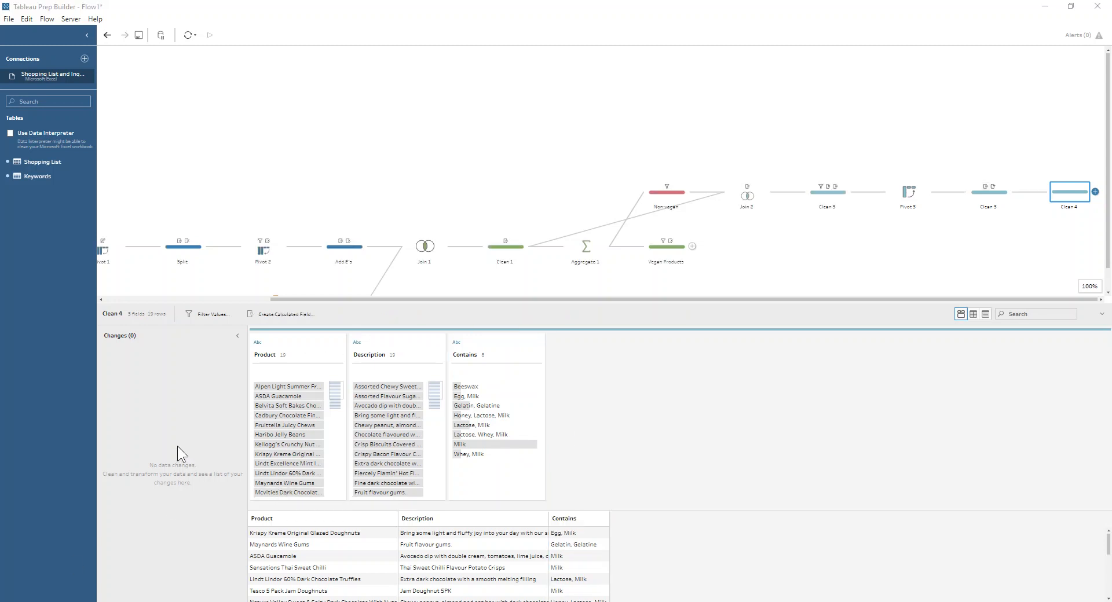
{"action": "left_click", "coordinate": [296, 397]}
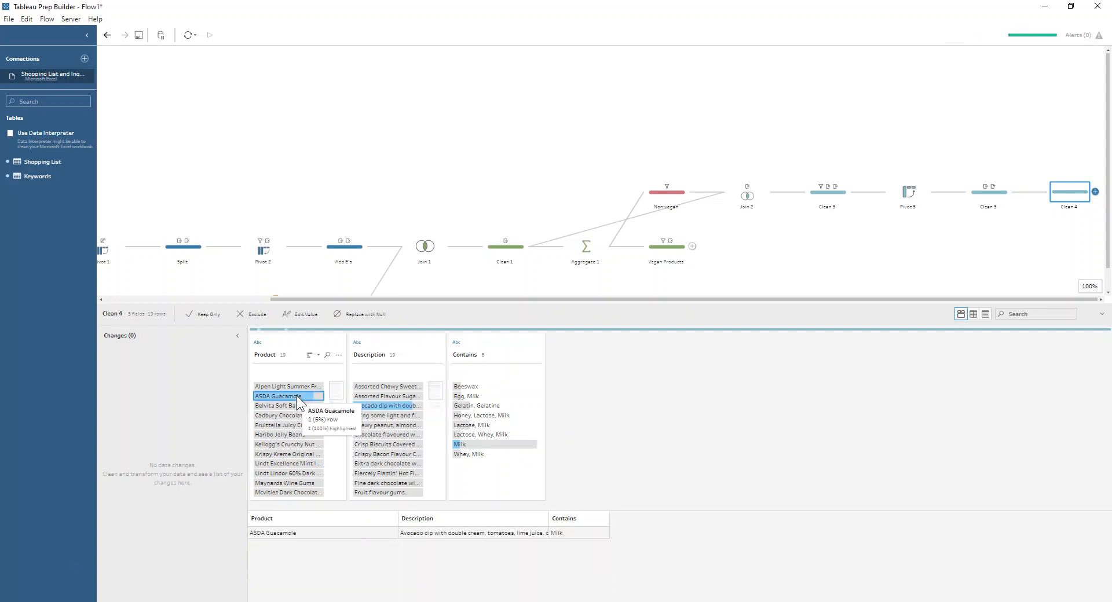
{"action": "left_click", "coordinate": [673, 253]}
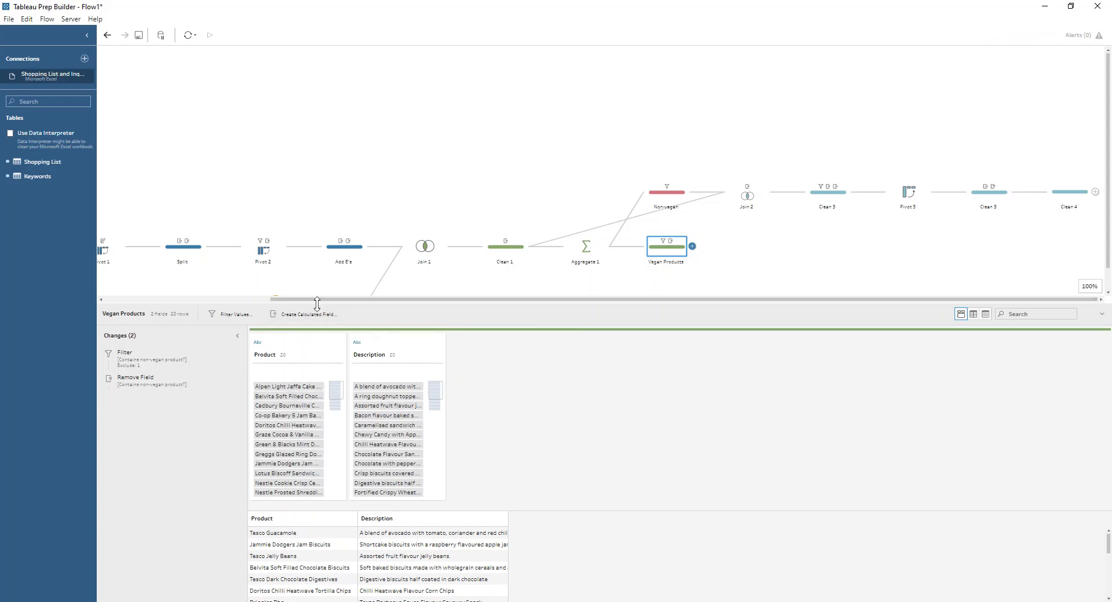
{"action": "left_click_drag", "start_coordinate": [317, 303], "coordinate": [317, 239]}
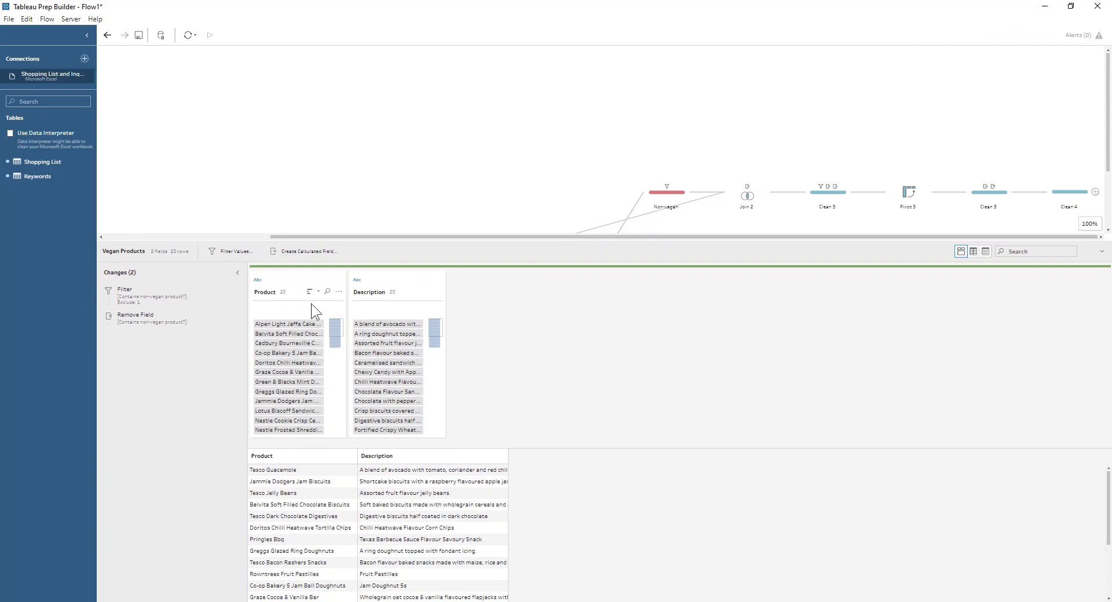
{"action": "left_click", "coordinate": [327, 291]}
{"action": "type", "text": "gy"}
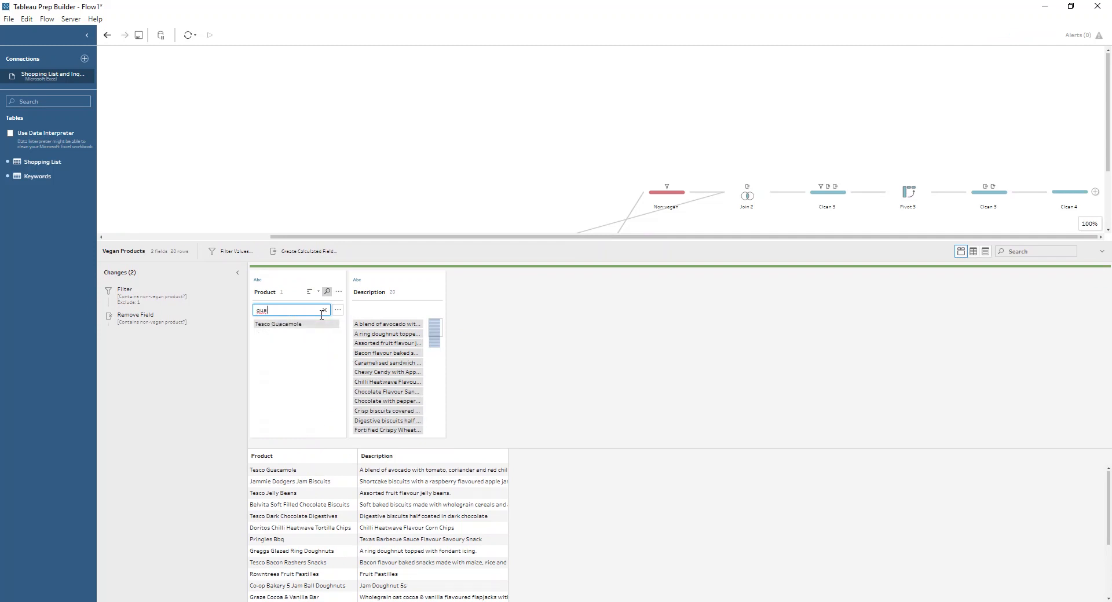
{"action": "left_click", "coordinate": [318, 325]}
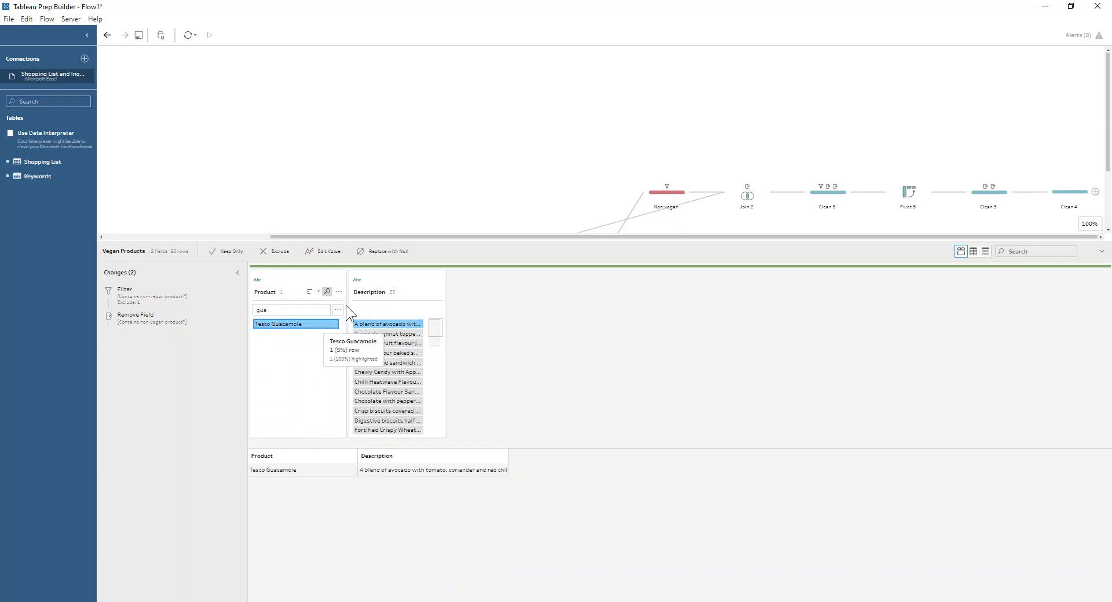
{"action": "left_click", "coordinate": [456, 190]}
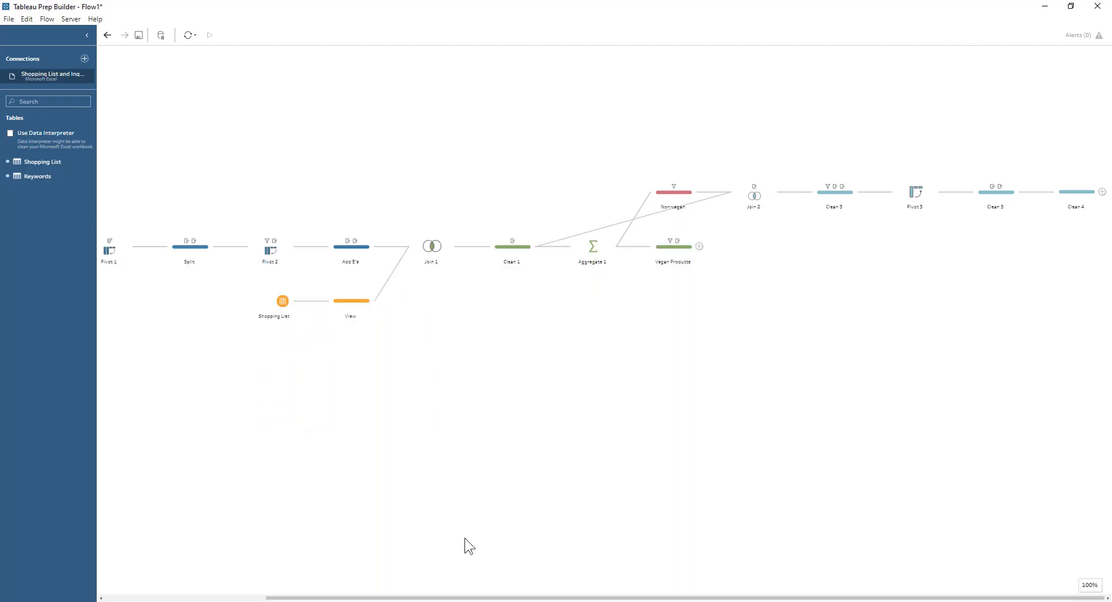